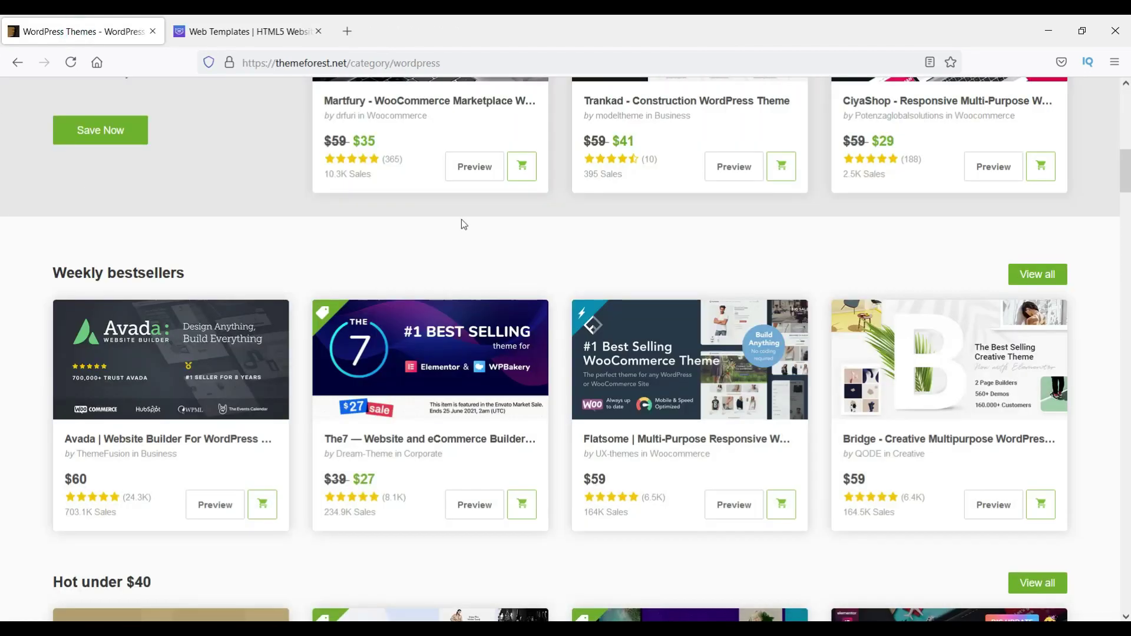
- Scroll up the Themes page to review the three installed themes
{"action": "scroll", "coordinate": [269, 289], "scroll_direction": "up", "scroll_amount": 10}
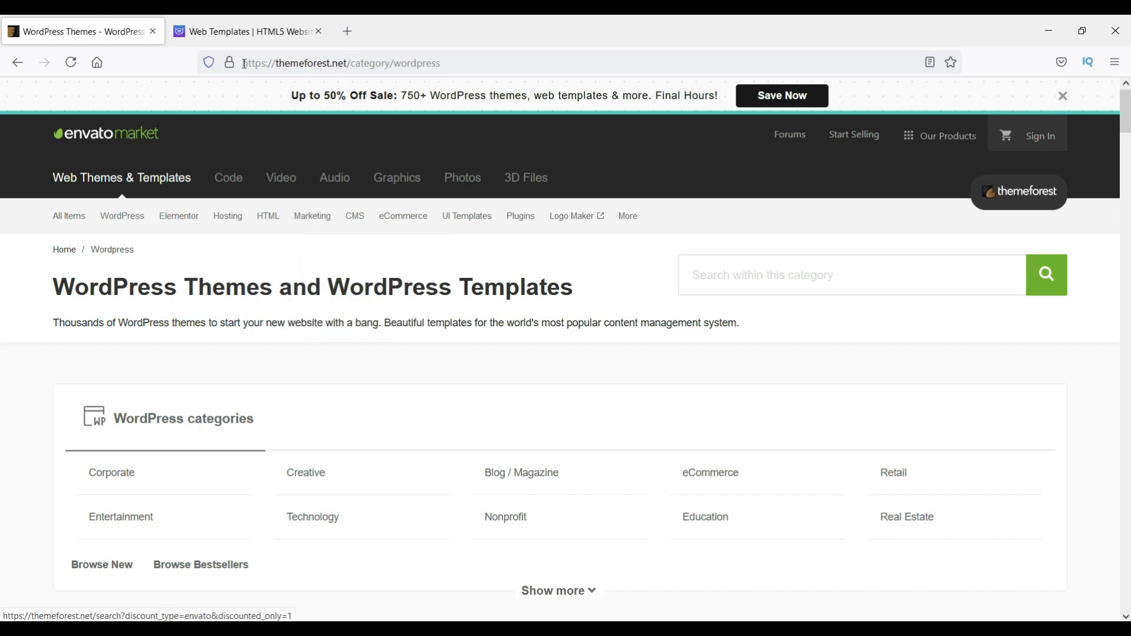
- Compare the ThemeForest and TemplateMonster tabs, then minimize the browser window
{"action": "left_click", "coordinate": [244, 33]}
{"action": "left_click", "coordinate": [77, 32]}
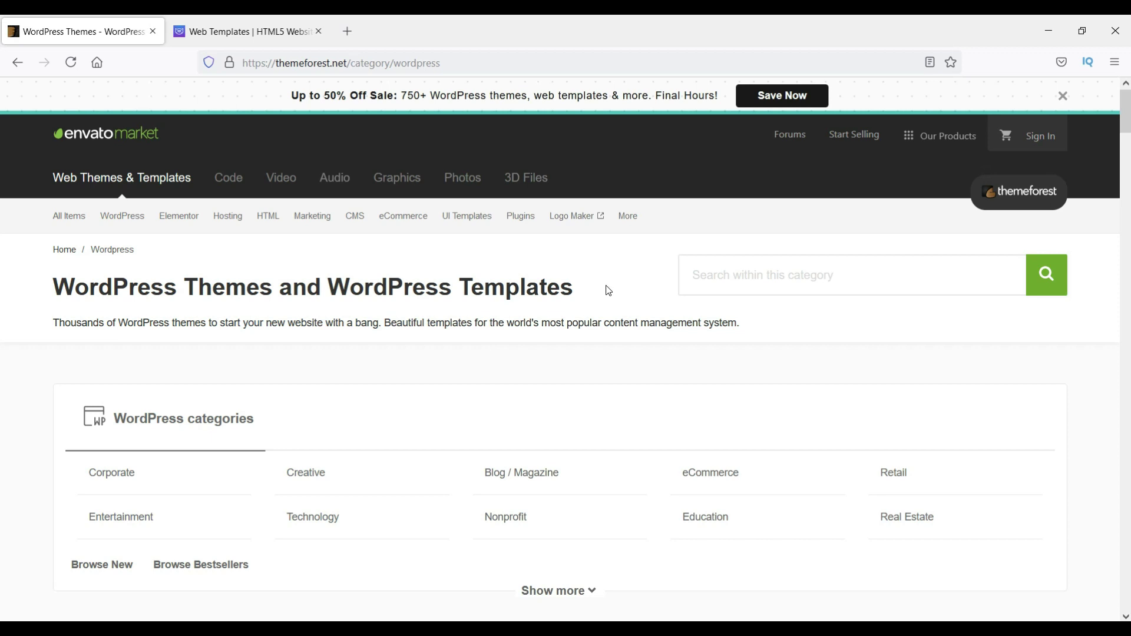
{"action": "scroll", "coordinate": [941, 364], "scroll_direction": "down", "scroll_amount": 2}
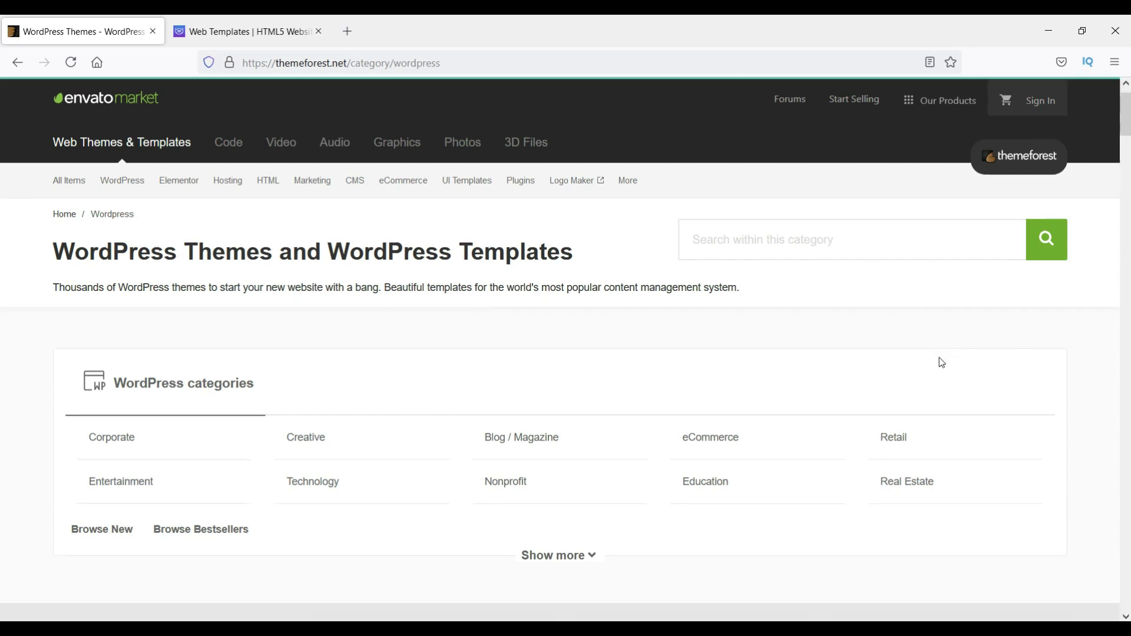
{"action": "scroll", "coordinate": [940, 360], "scroll_direction": "up", "scroll_amount": 2}
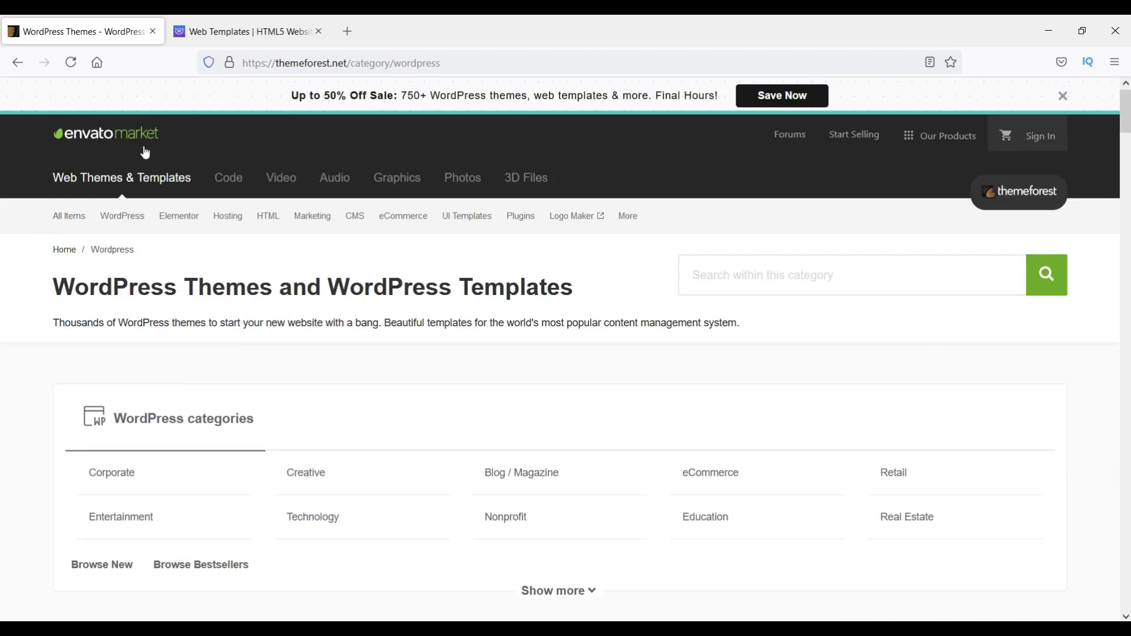
{"action": "left_click", "coordinate": [258, 32]}
{"action": "left_click", "coordinate": [139, 33]}
{"action": "left_click", "coordinate": [1042, 36]}
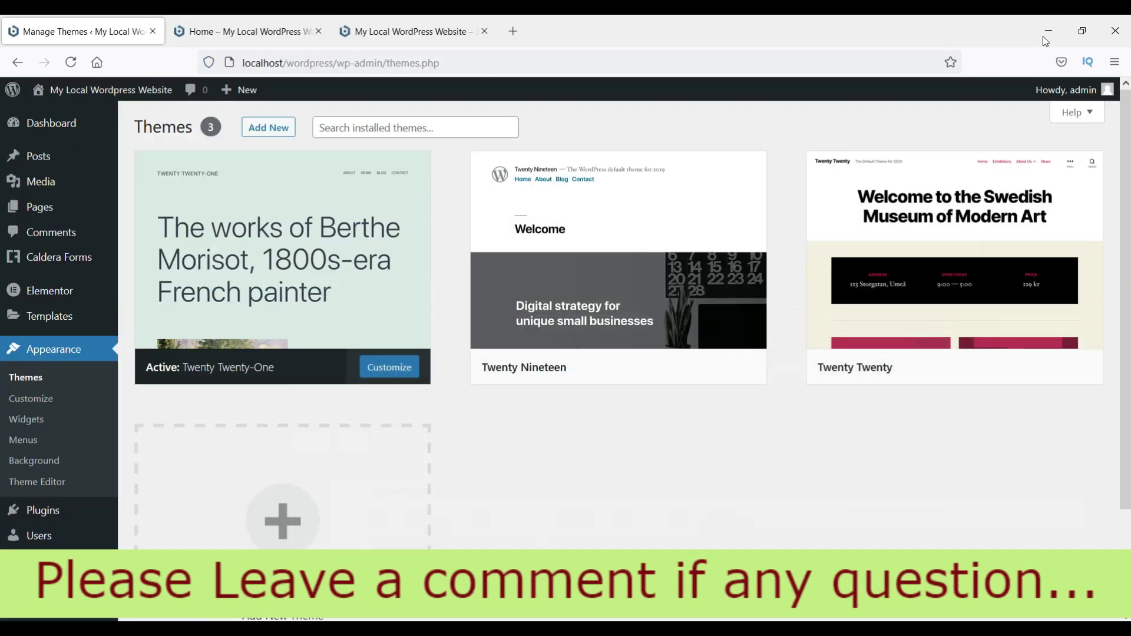
- From the desktop, open the extracted package's wemove_package > theme folder
{"action": "key", "text": "super+d"}
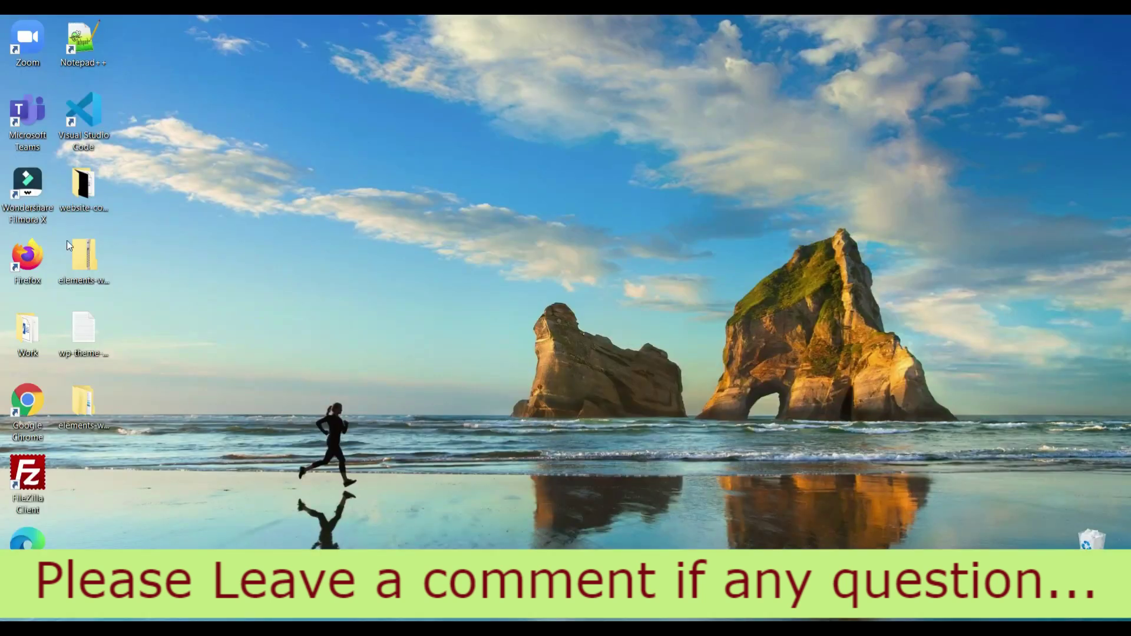
{"action": "right_click", "coordinate": [92, 267]}
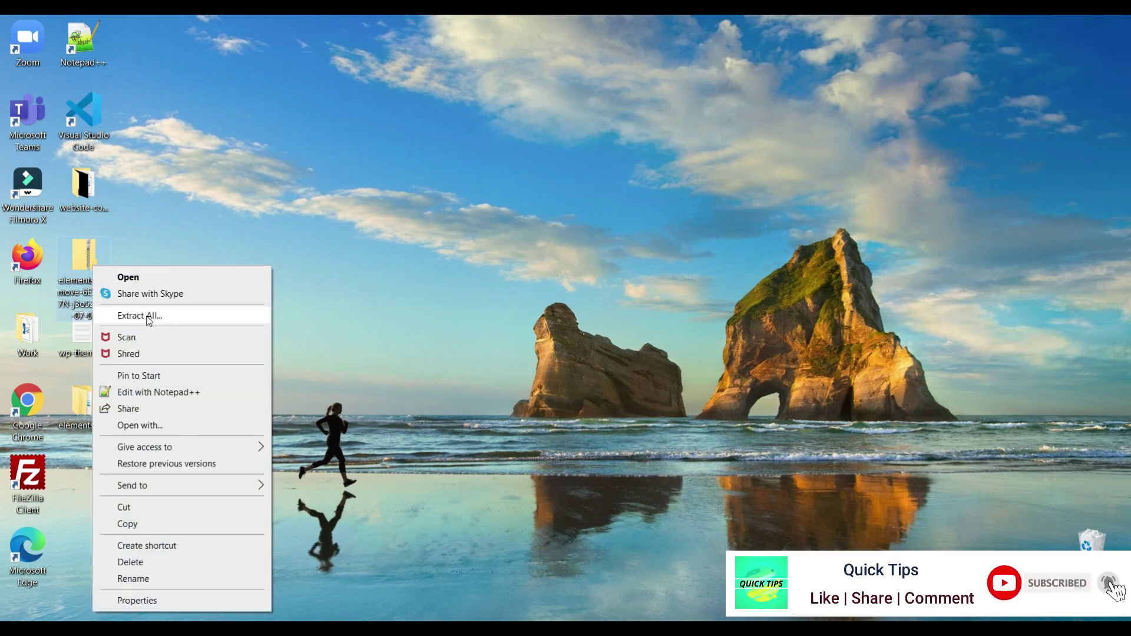
{"action": "left_click", "coordinate": [399, 114]}
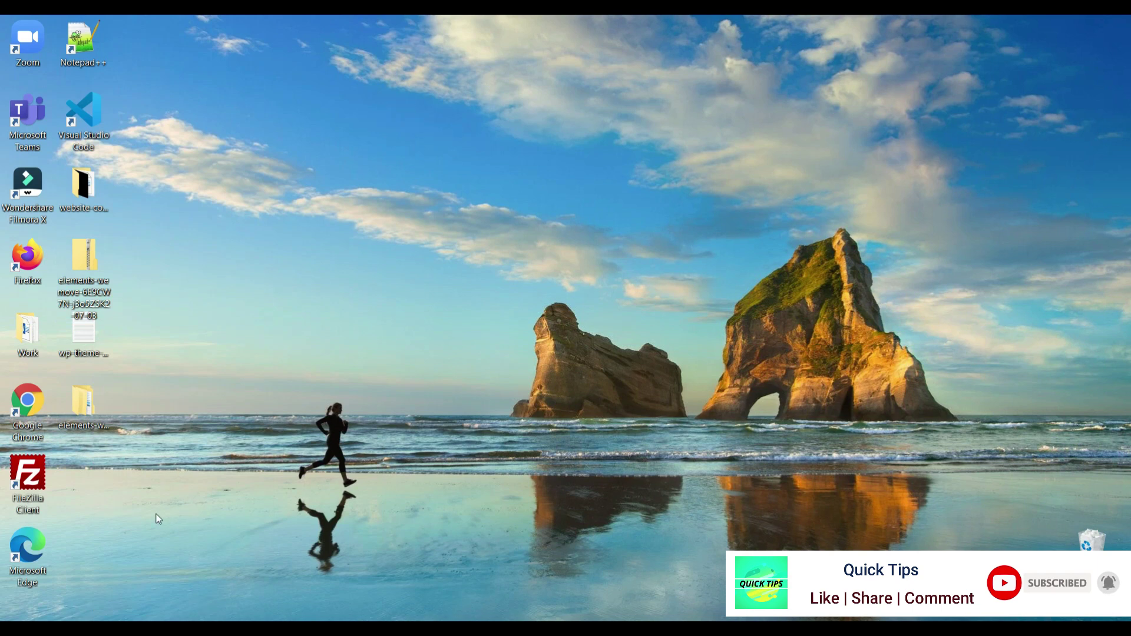
{"action": "double_click", "coordinate": [86, 411]}
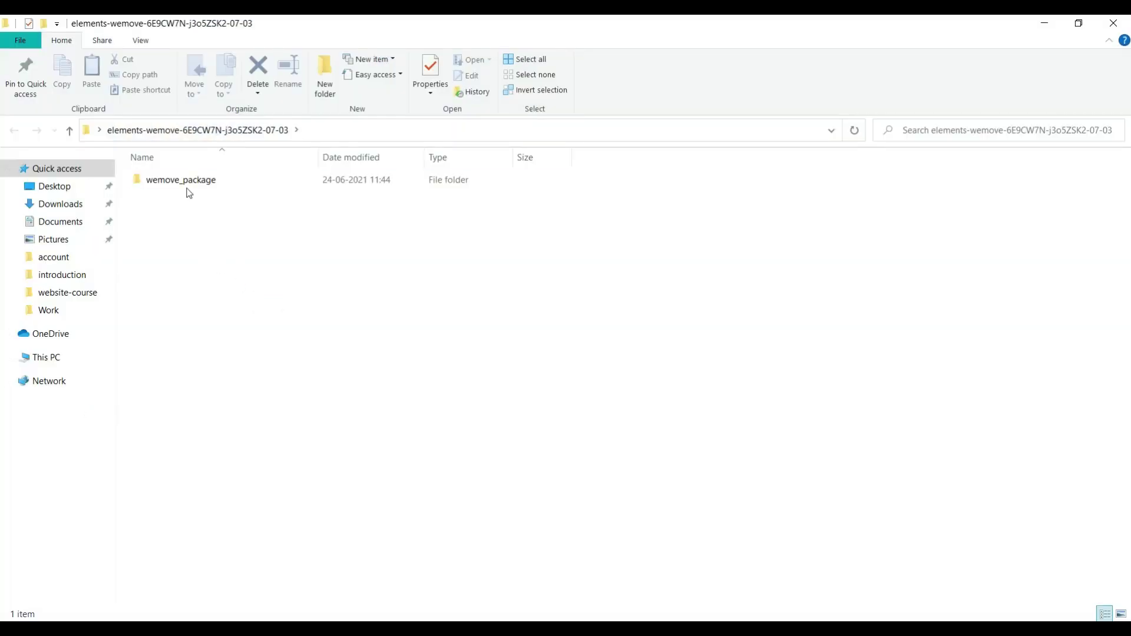
{"action": "double_click", "coordinate": [188, 182]}
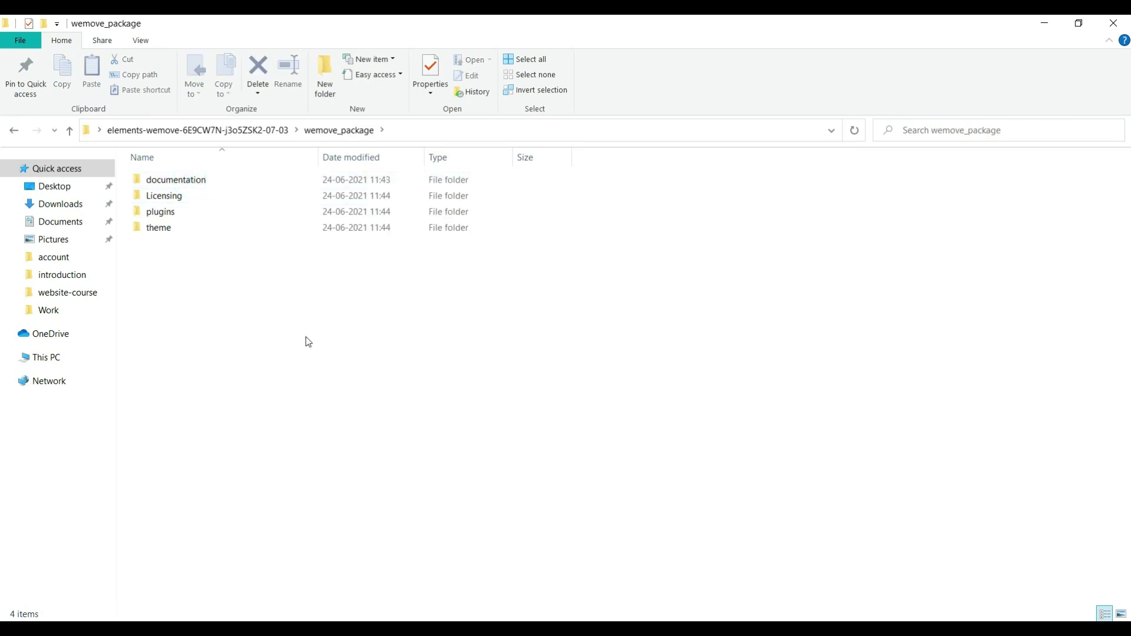
{"action": "double_click", "coordinate": [170, 234]}
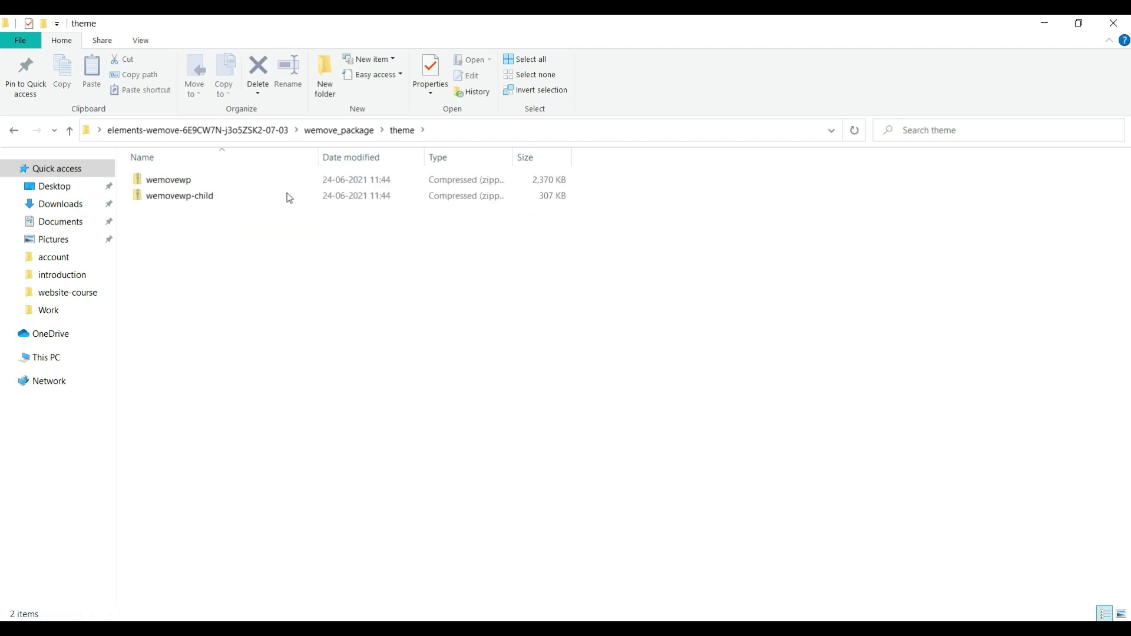
{"action": "left_click", "coordinate": [197, 130]}
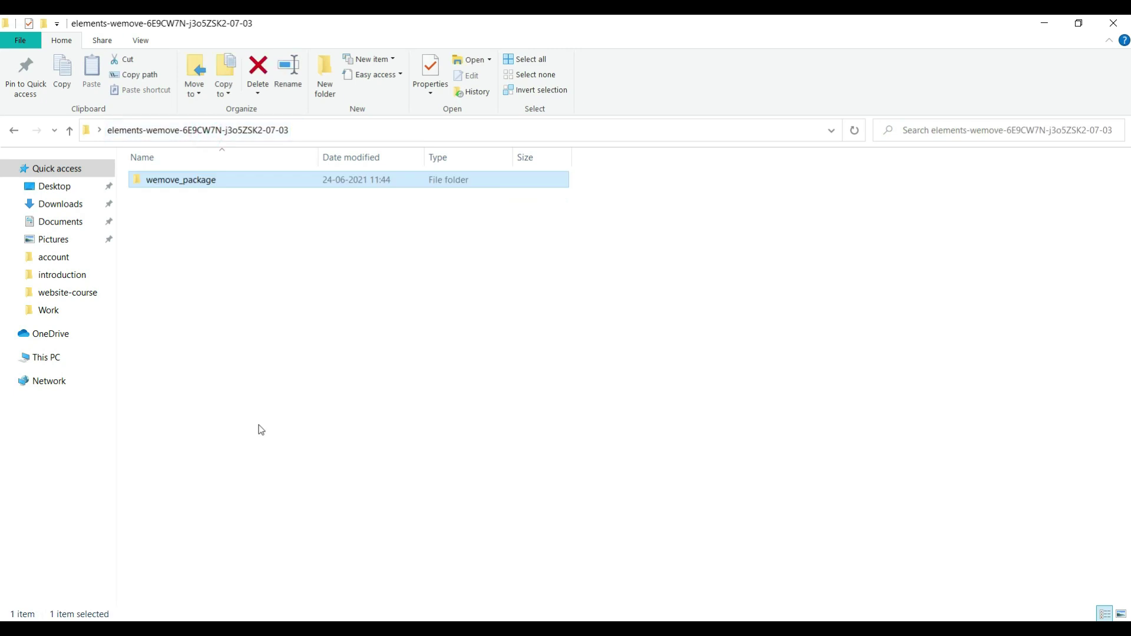
{"action": "double_click", "coordinate": [181, 183]}
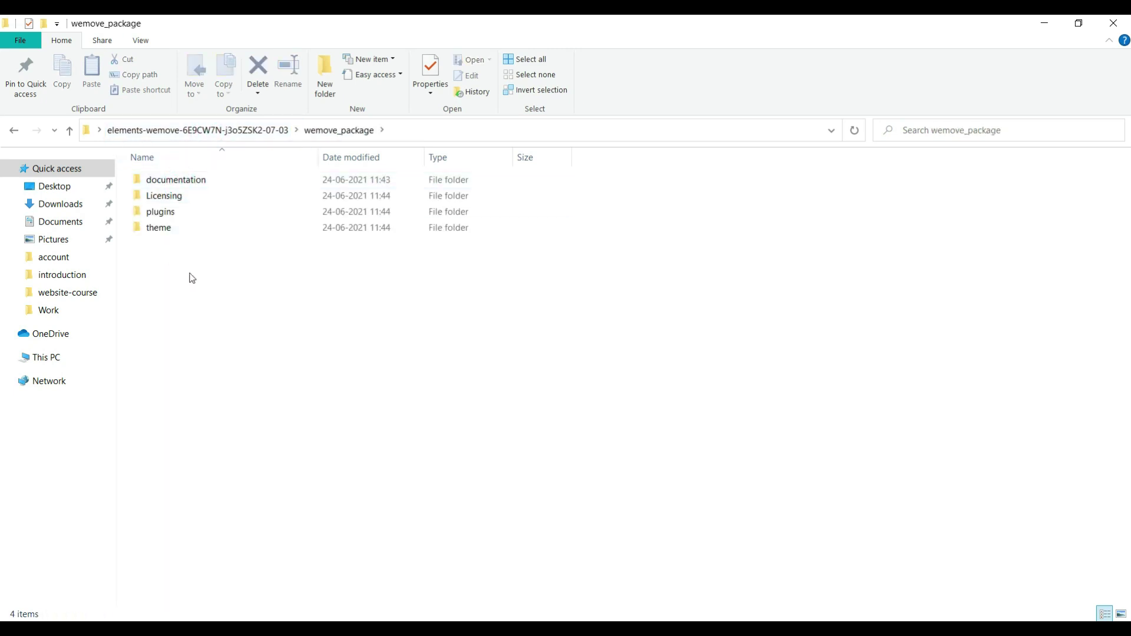
{"action": "double_click", "coordinate": [171, 229]}
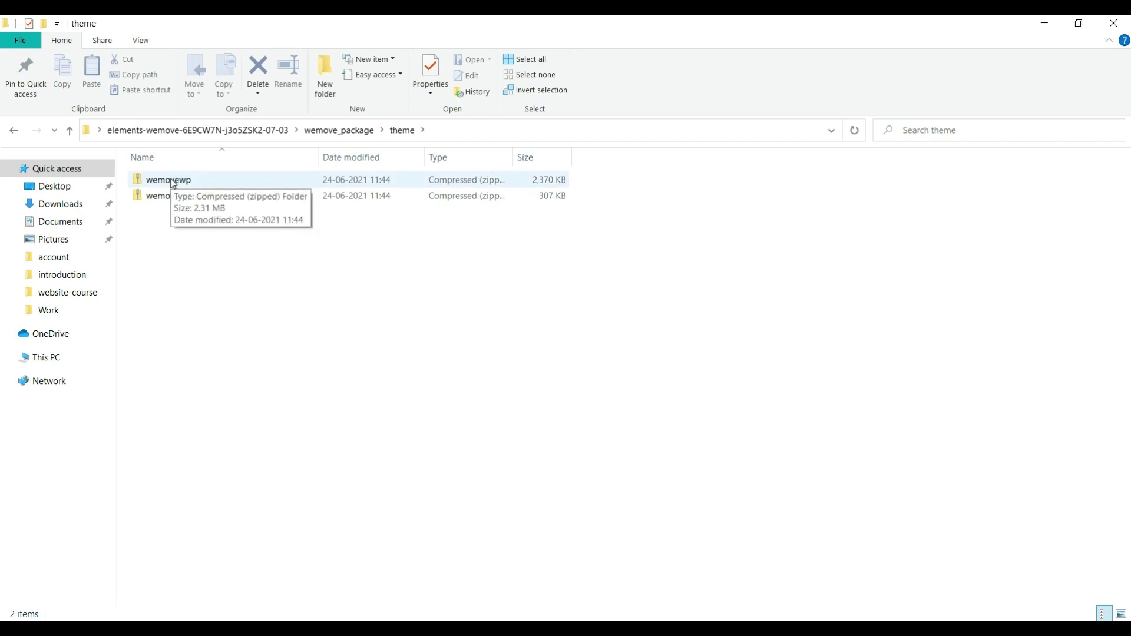
- Pick out the wemovewp and wemovewp-child zips in the theme folder
{"action": "left_click", "coordinate": [173, 182]}
{"action": "left_click", "coordinate": [176, 195]}
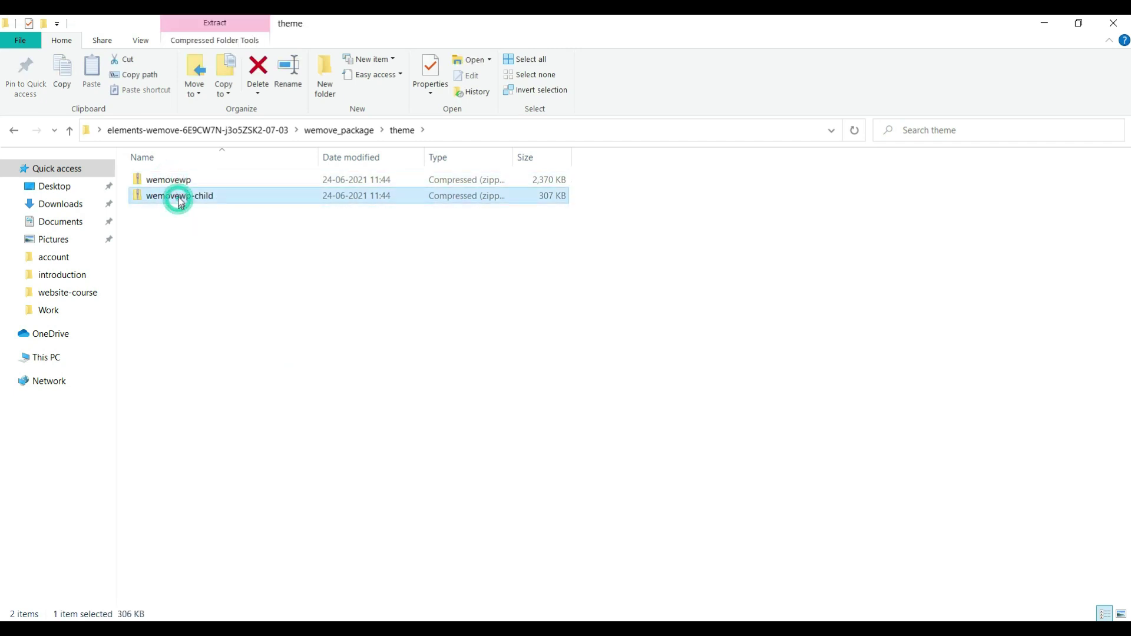
{"action": "left_click", "coordinate": [179, 180]}
{"action": "left_click", "coordinate": [198, 197]}
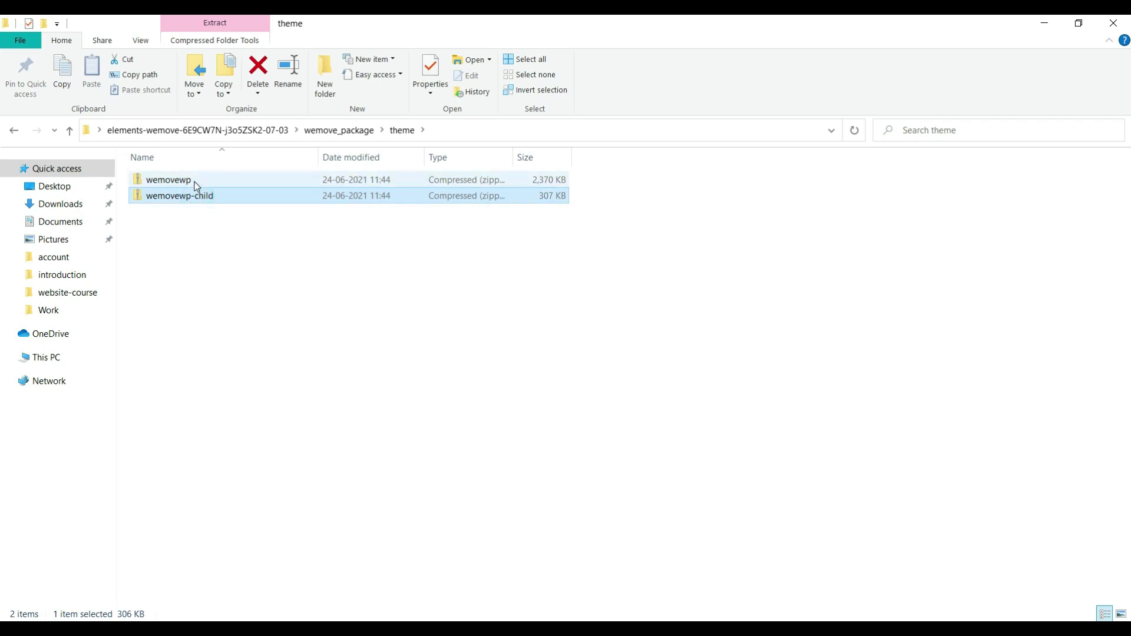
{"action": "left_click", "coordinate": [187, 182]}
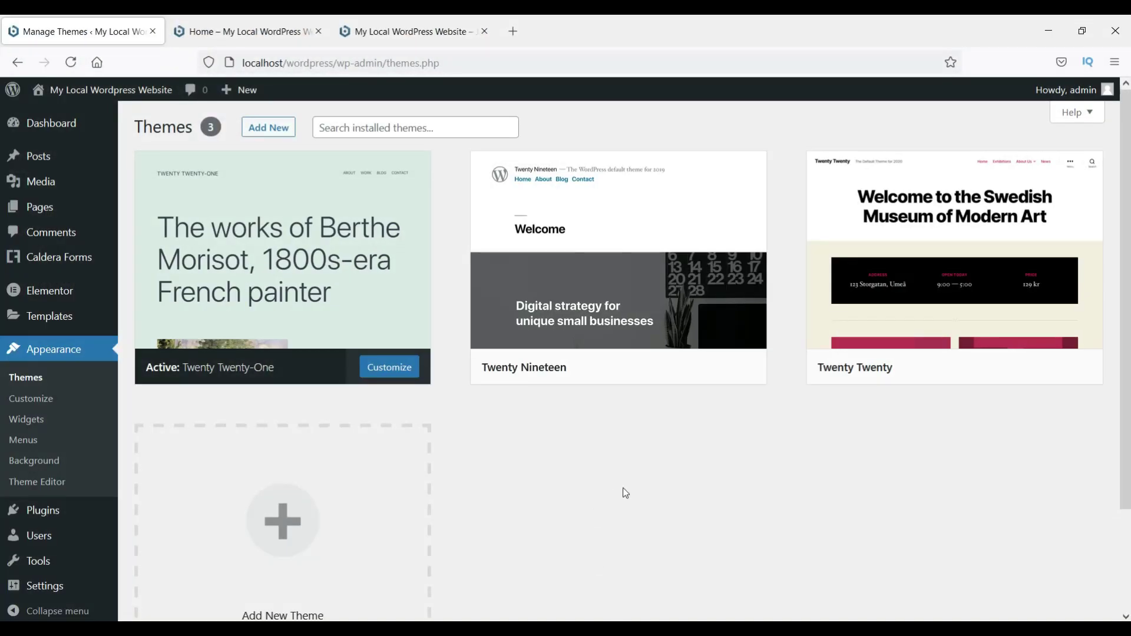
- Start adding a new theme and reveal the Upload Theme form
{"action": "mouse_move", "coordinate": [58, 94]}
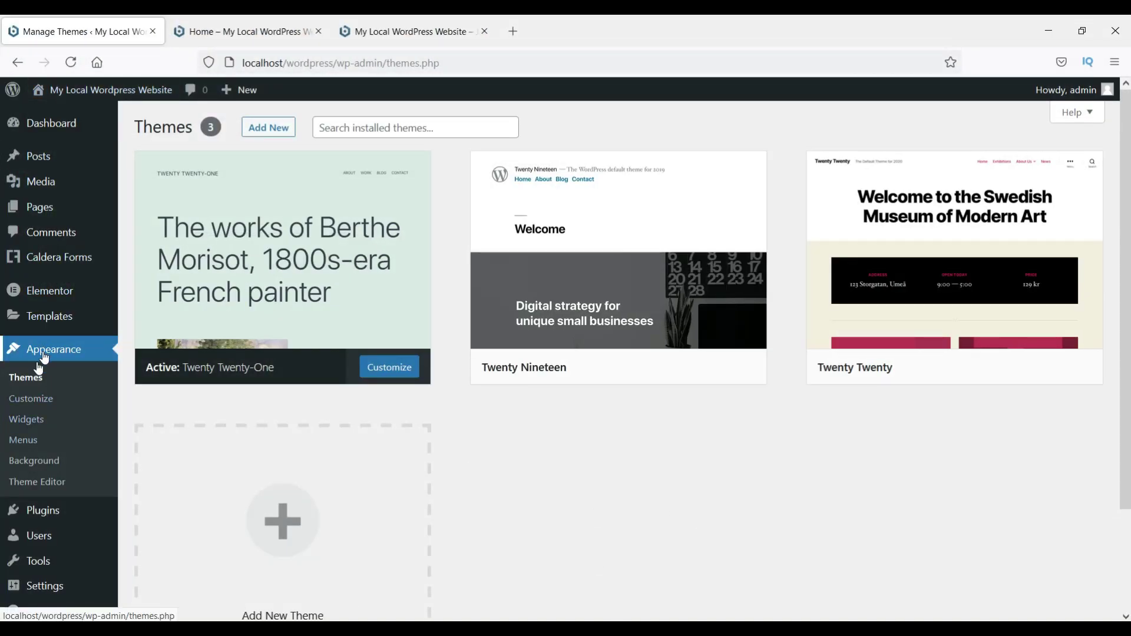
{"action": "left_click", "coordinate": [269, 130]}
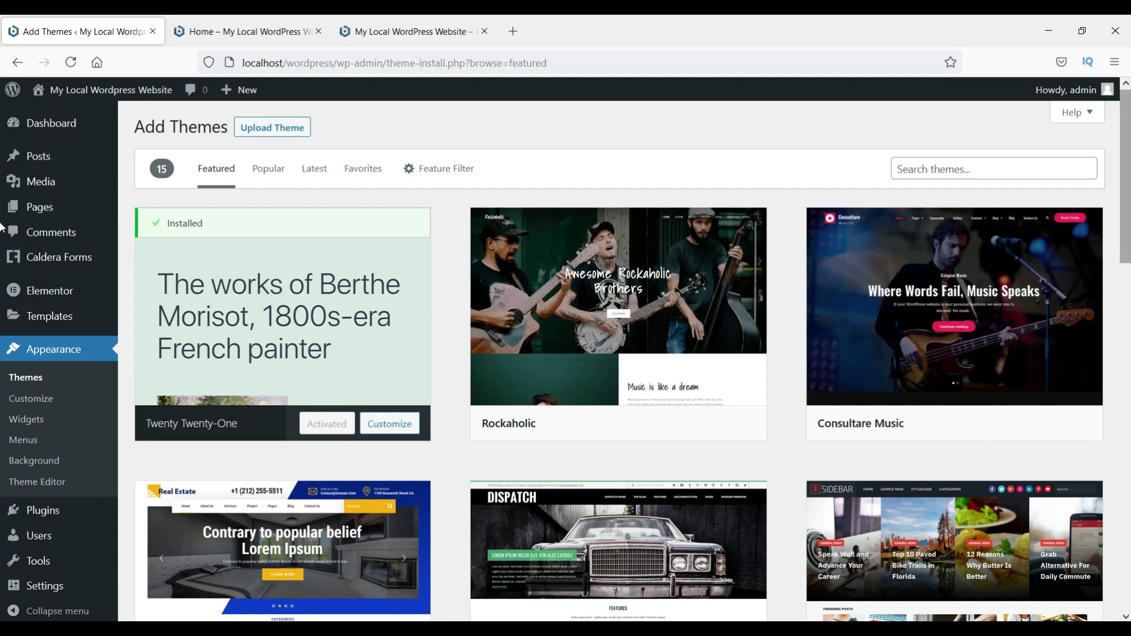
{"action": "scroll", "coordinate": [647, 117], "scroll_direction": "down", "scroll_amount": 5}
{"action": "scroll", "coordinate": [530, 176], "scroll_direction": "up", "scroll_amount": 5}
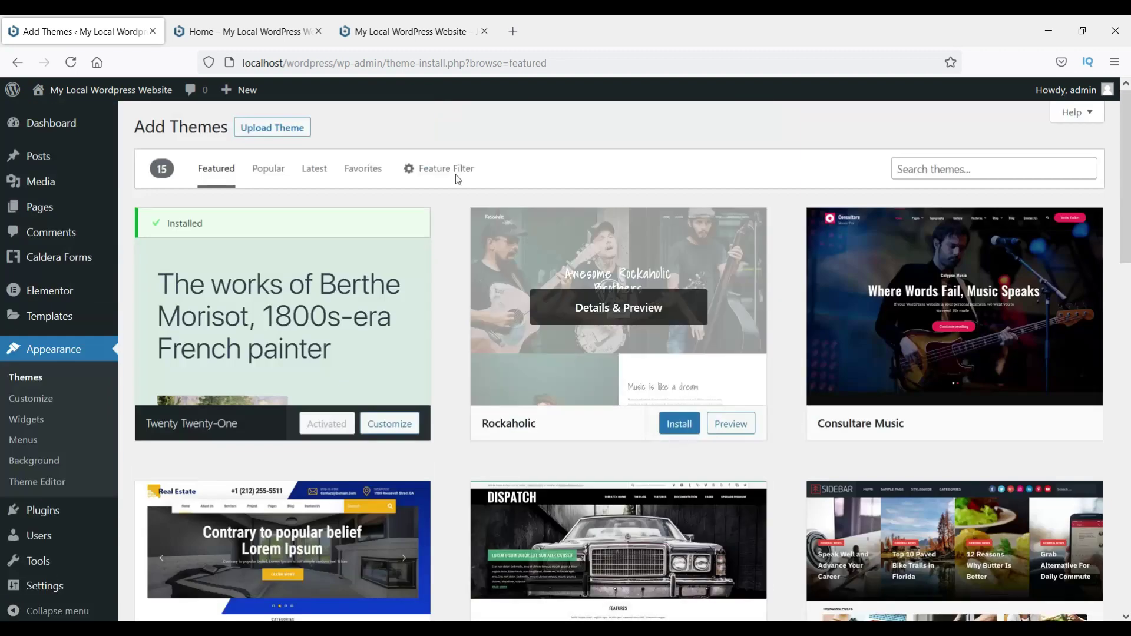
{"action": "left_click", "coordinate": [276, 128]}
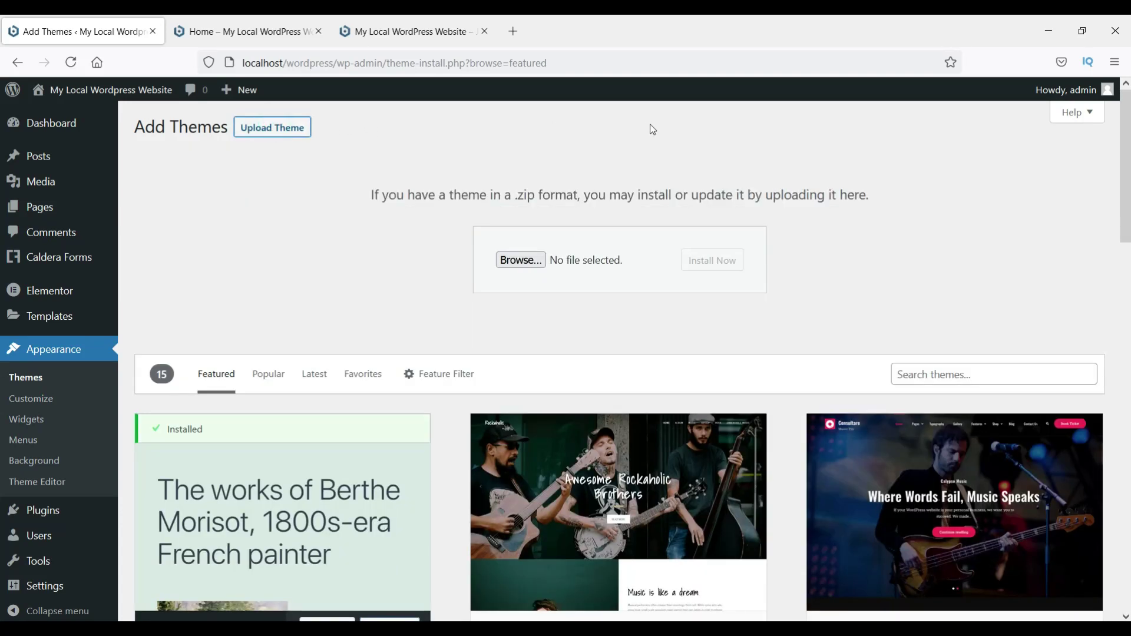
- Choose wemovewp.zip from wemove_package\theme as the upload file
{"action": "left_click", "coordinate": [528, 261]}
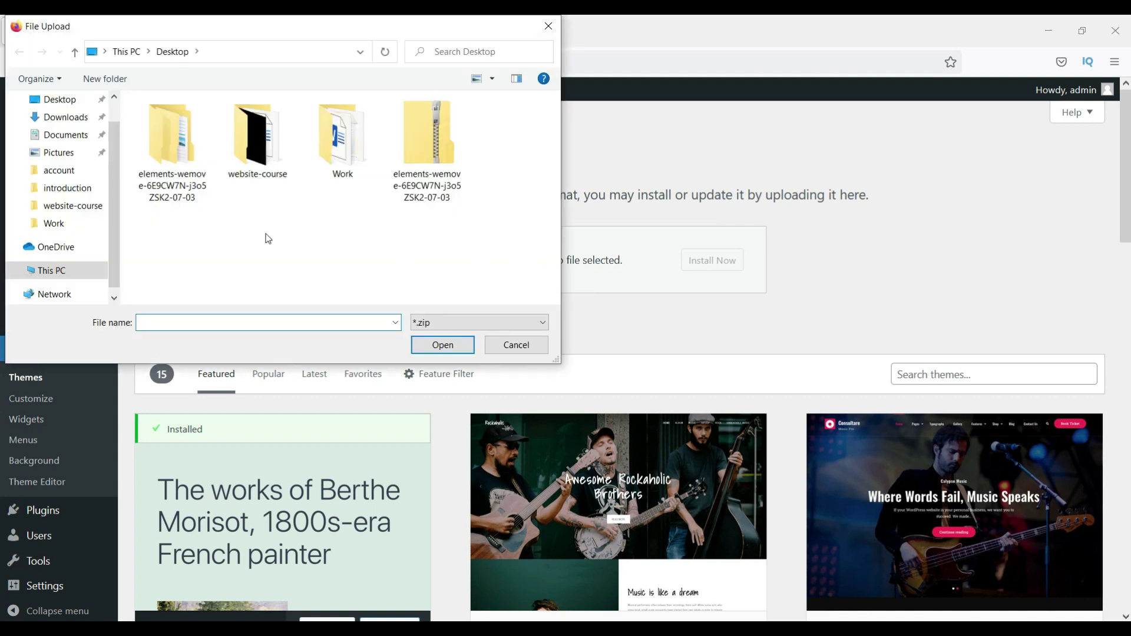
{"action": "double_click", "coordinate": [172, 130]}
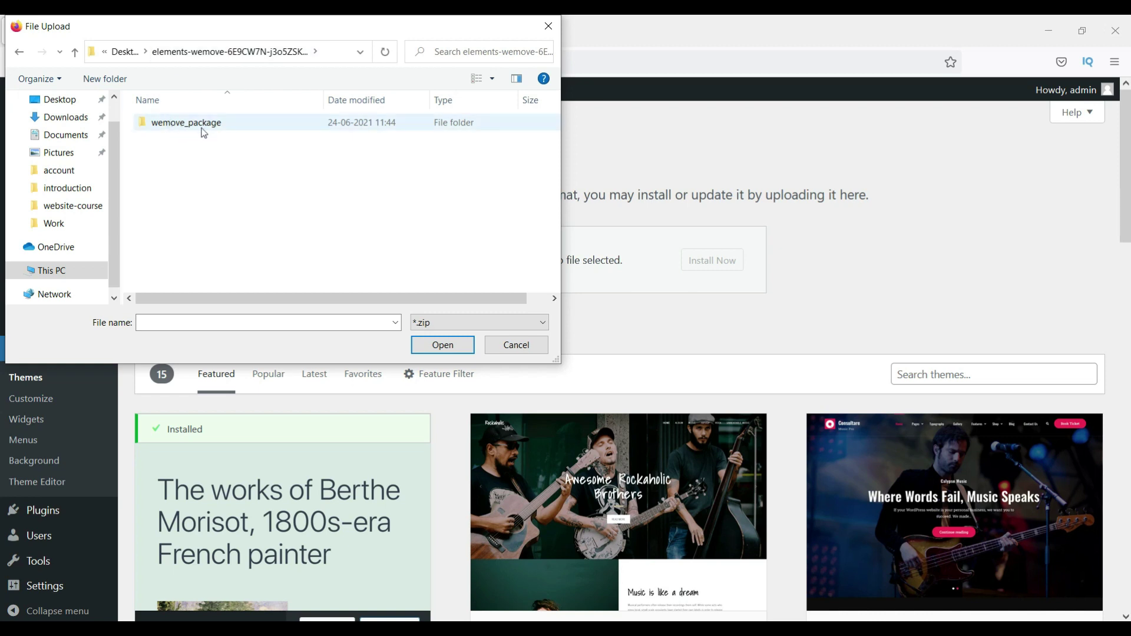
{"action": "double_click", "coordinate": [176, 124]}
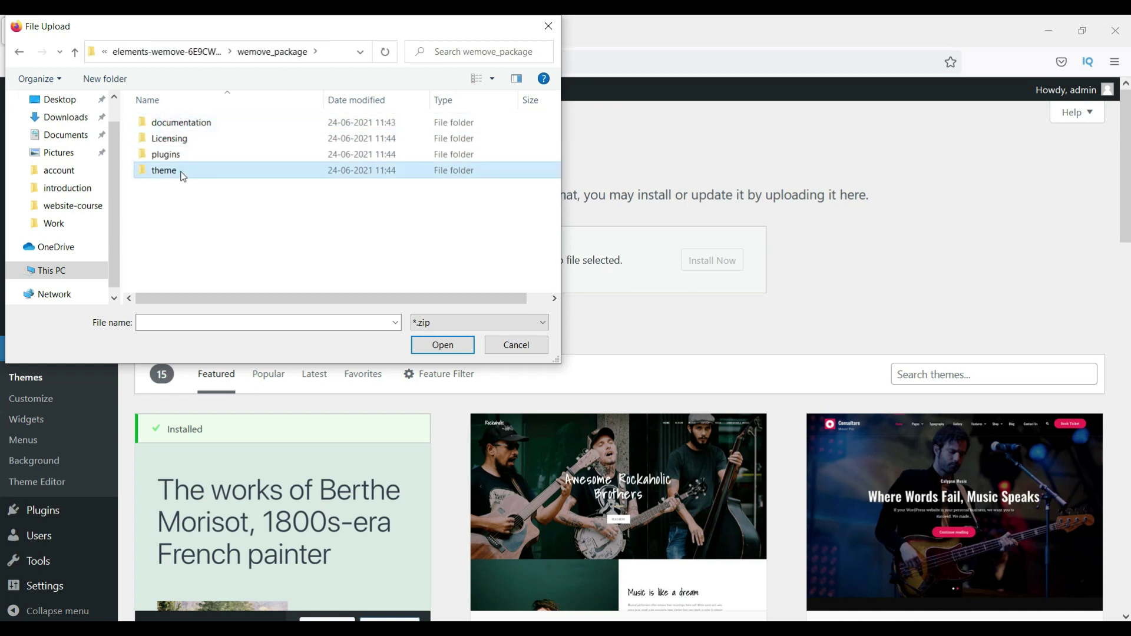
{"action": "double_click", "coordinate": [182, 172]}
{"action": "left_click", "coordinate": [184, 123]}
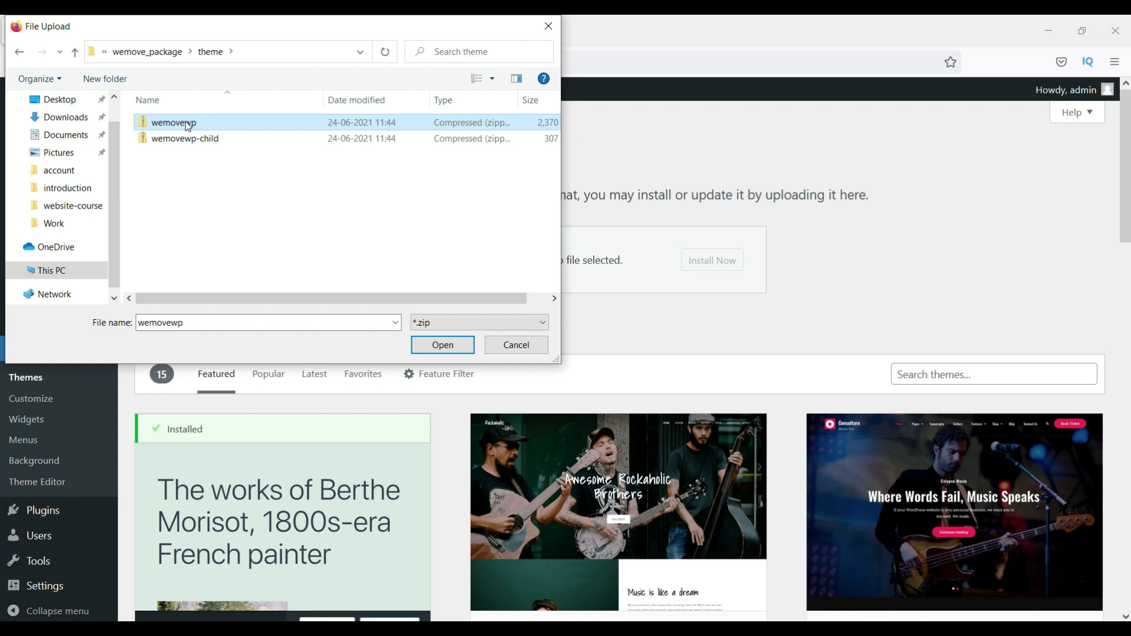
{"action": "left_click", "coordinate": [439, 352]}
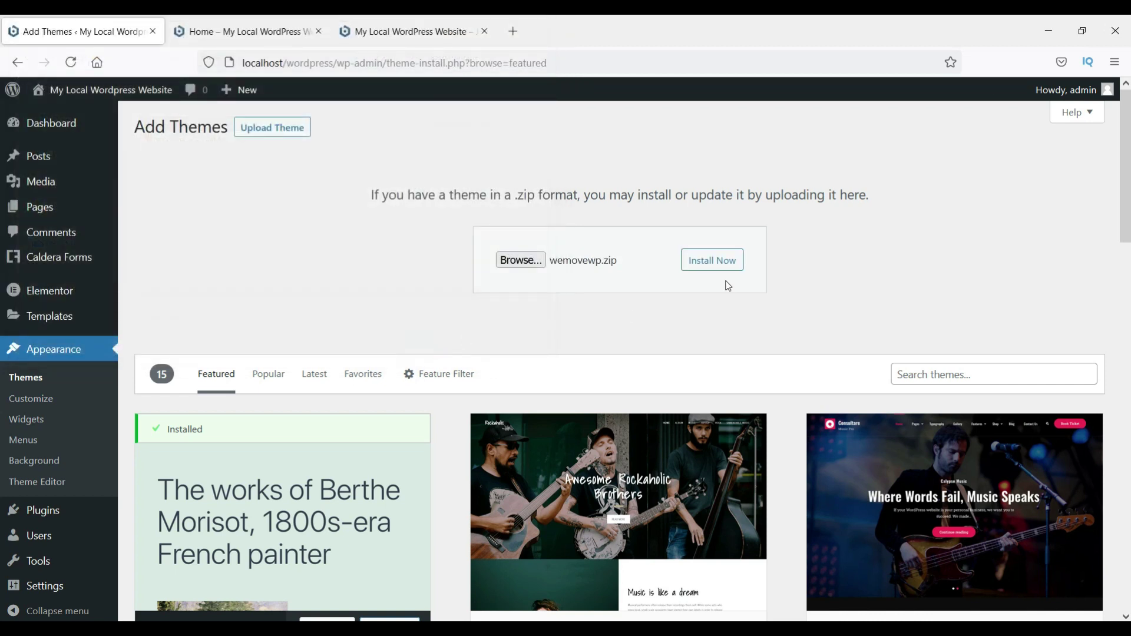
- Install the uploaded wemovewp.zip and activate the WeMoveWP theme
{"action": "left_click", "coordinate": [725, 258]}
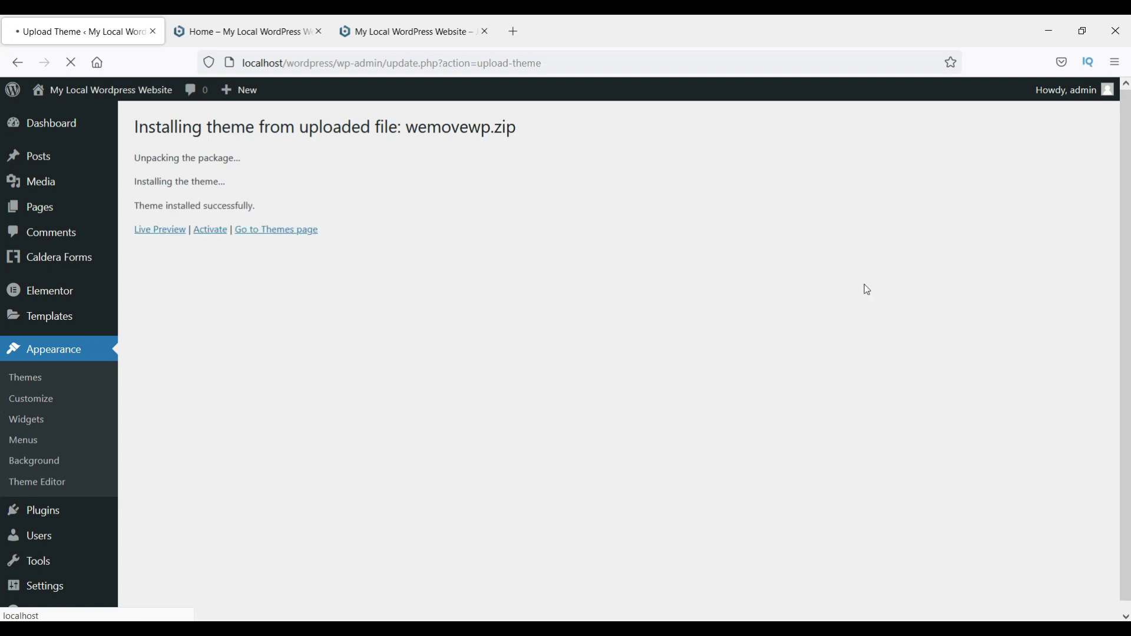
{"action": "left_click", "coordinate": [210, 229]}
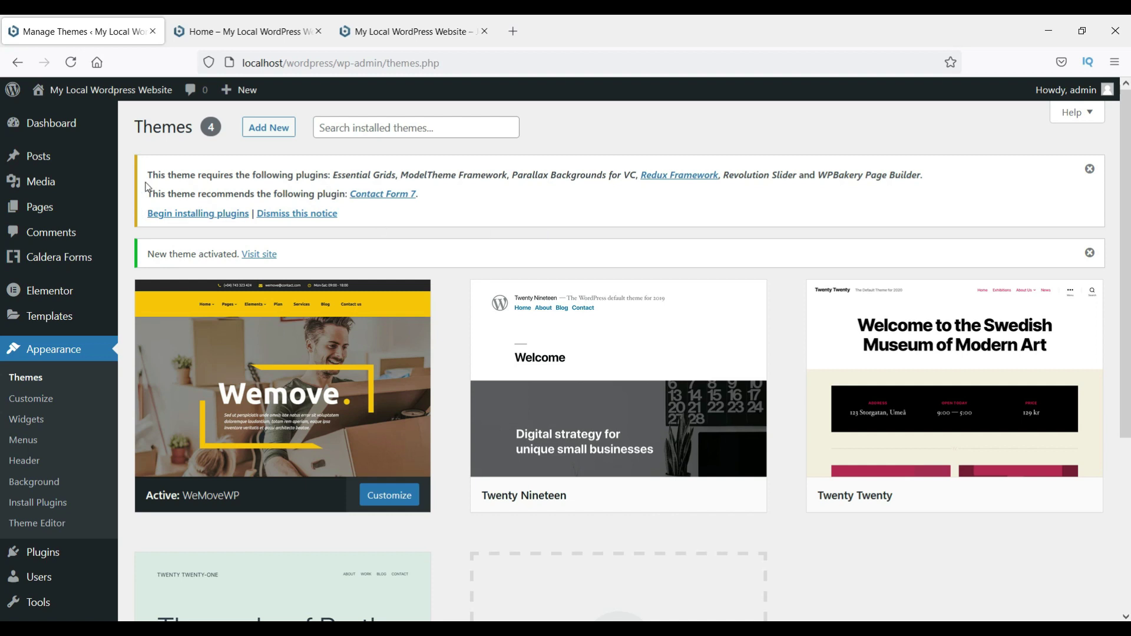
- Bulk-install all seven required WeMoveWP plugins
{"action": "left_click_drag", "start_coordinate": [153, 176], "coordinate": [176, 176]}
{"action": "left_click", "coordinate": [193, 214]}
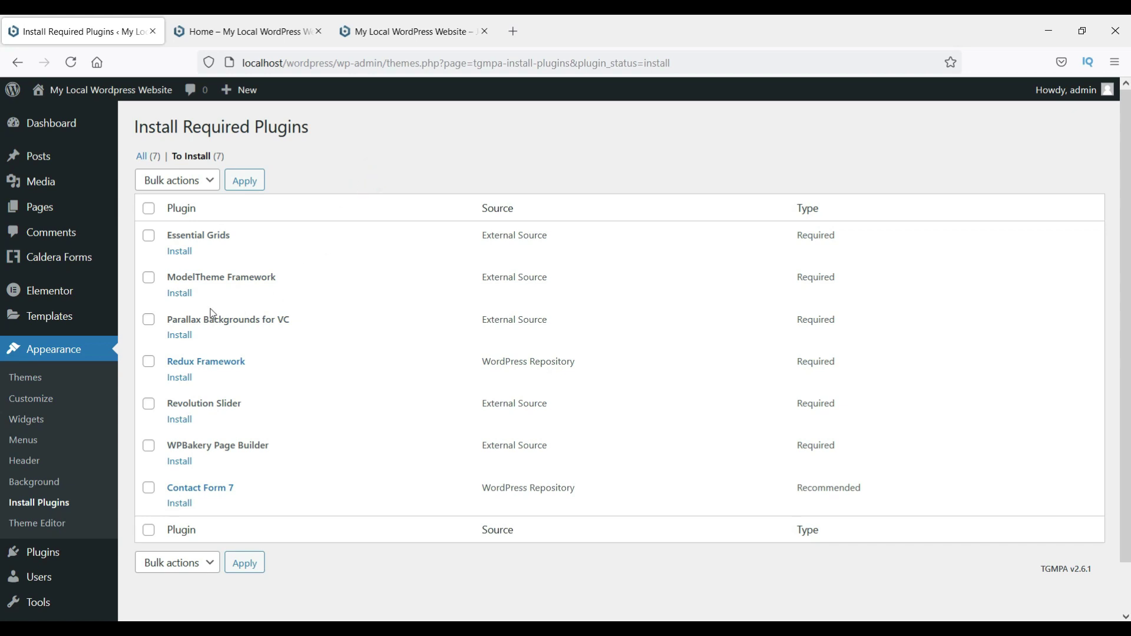
{"action": "left_click", "coordinate": [149, 210]}
{"action": "left_click", "coordinate": [177, 180]}
{"action": "left_click", "coordinate": [174, 226]}
{"action": "left_click", "coordinate": [243, 188]}
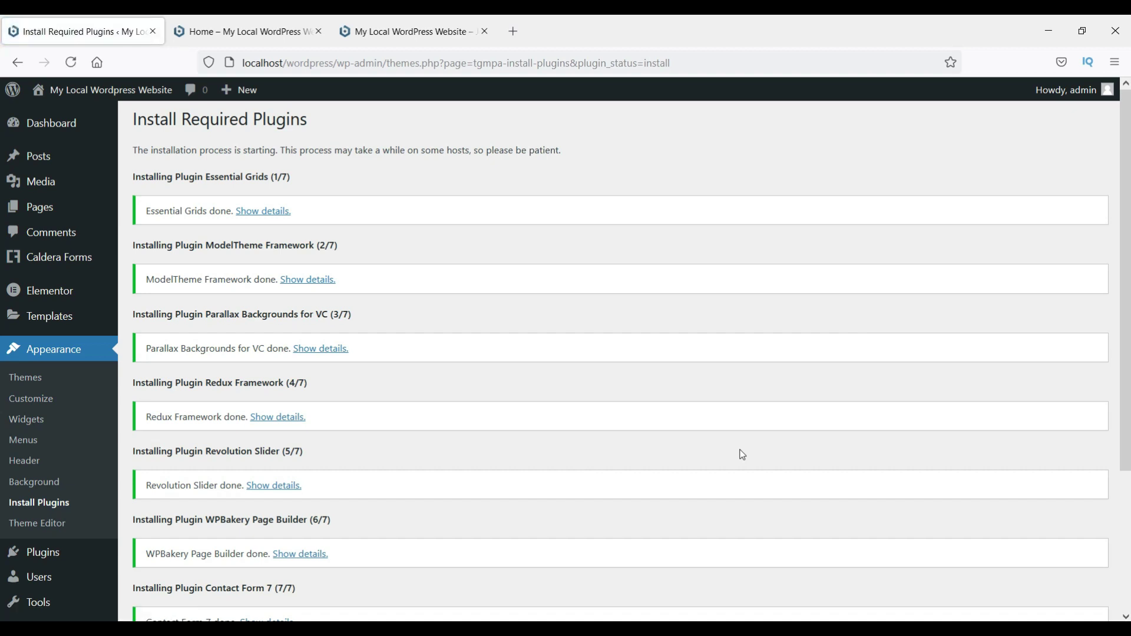
- Return to the Required Plugins installer and select every listed plugin
{"action": "scroll", "coordinate": [742, 454], "scroll_direction": "down", "scroll_amount": 3}
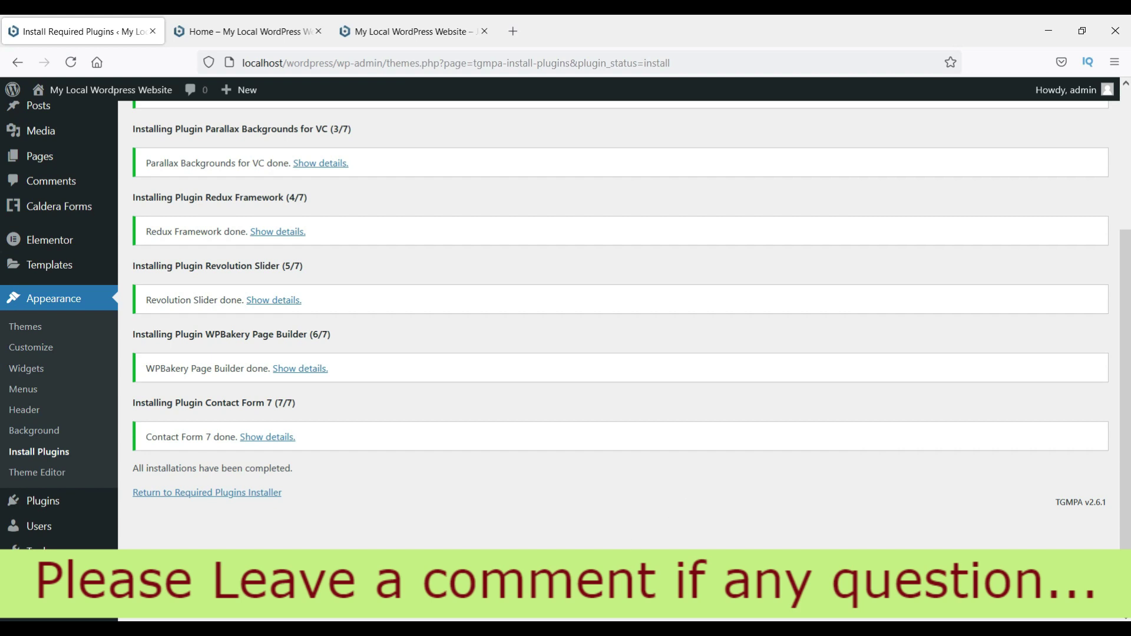
{"action": "left_click", "coordinate": [188, 493]}
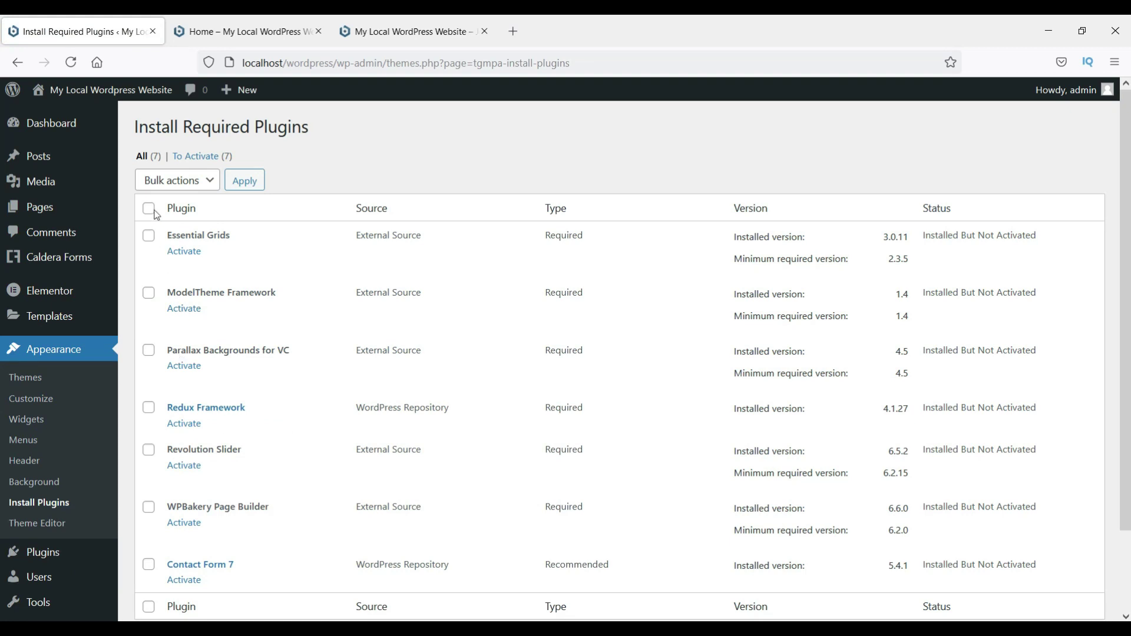
{"action": "left_click", "coordinate": [149, 209]}
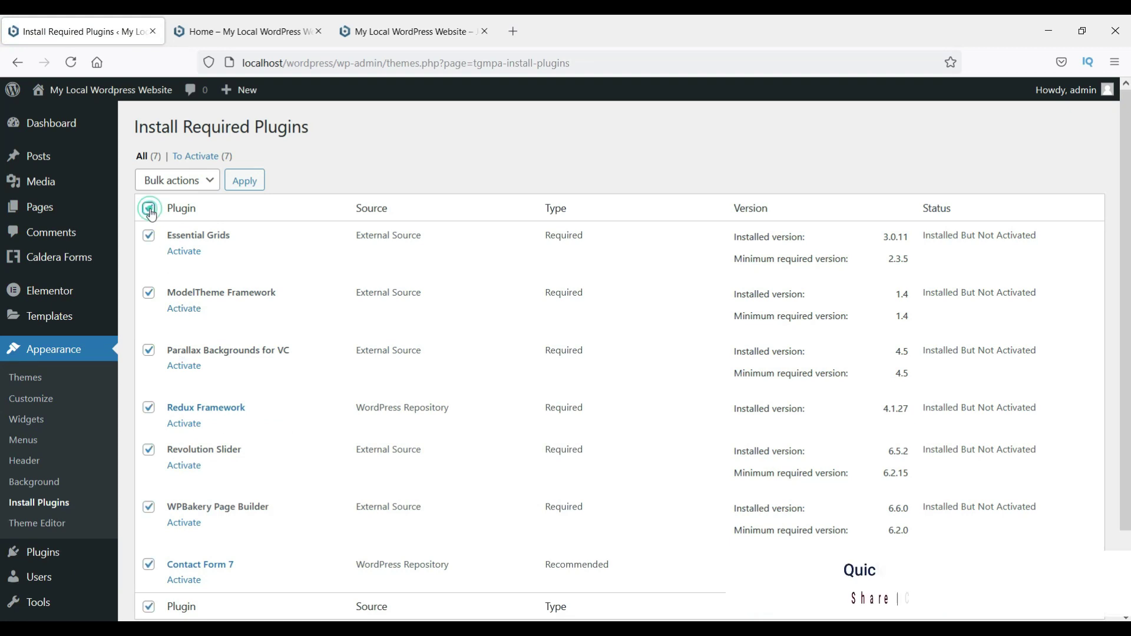
- Apply the Activate bulk action to the seven selected plugins, then go to the Dashboard
{"action": "left_click", "coordinate": [193, 180]}
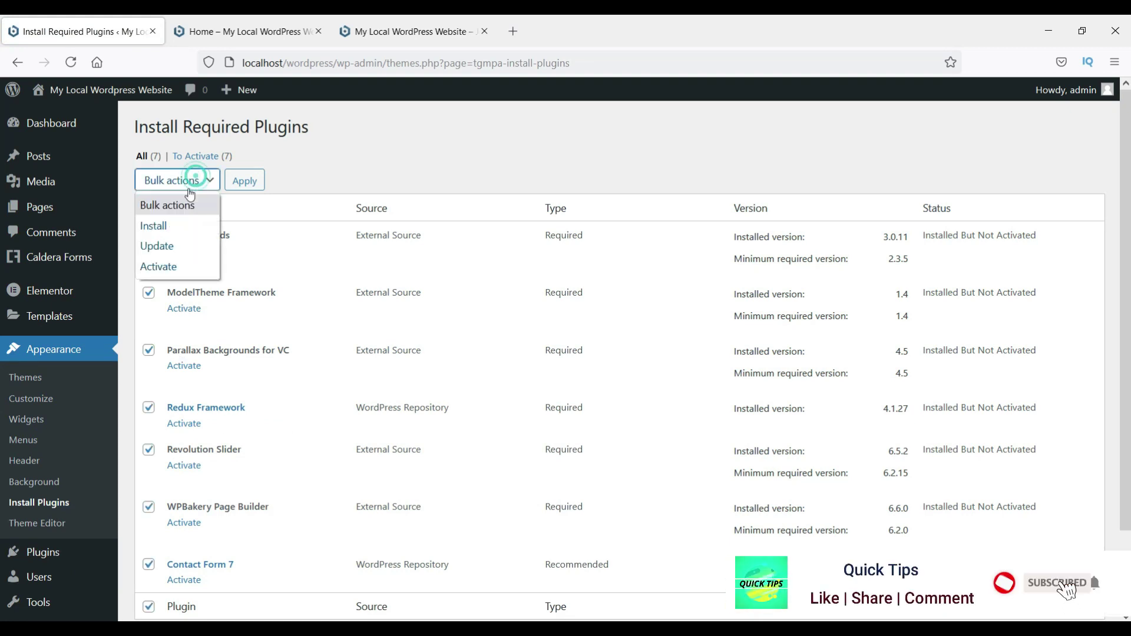
{"action": "left_click", "coordinate": [158, 267]}
{"action": "left_click", "coordinate": [245, 180]}
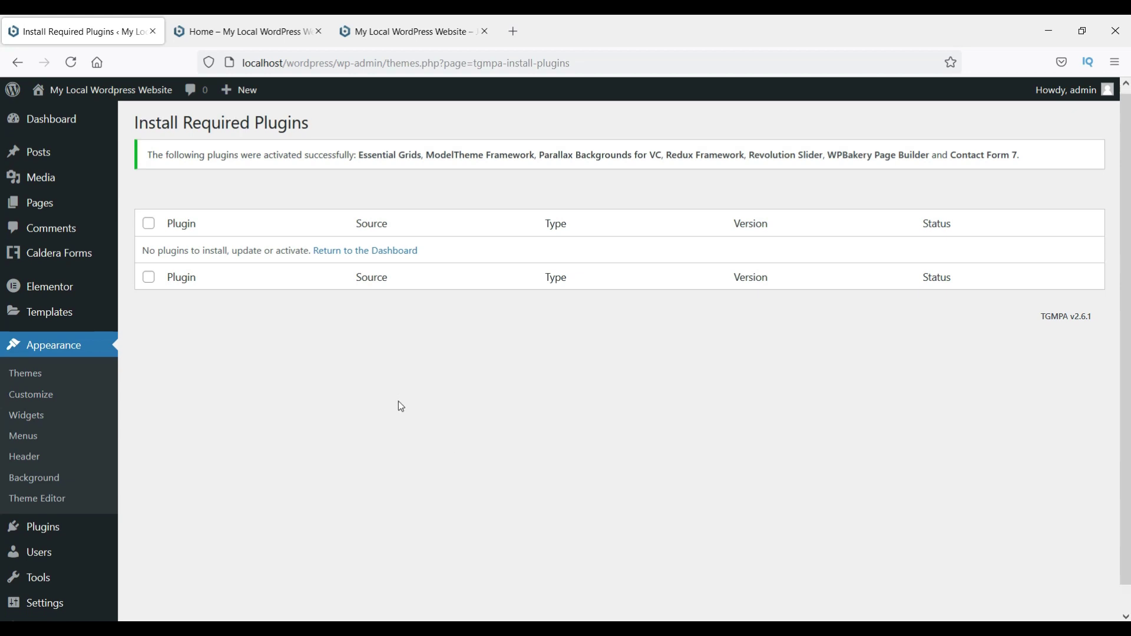
{"action": "scroll", "coordinate": [401, 406], "scroll_direction": "down", "scroll_amount": 1}
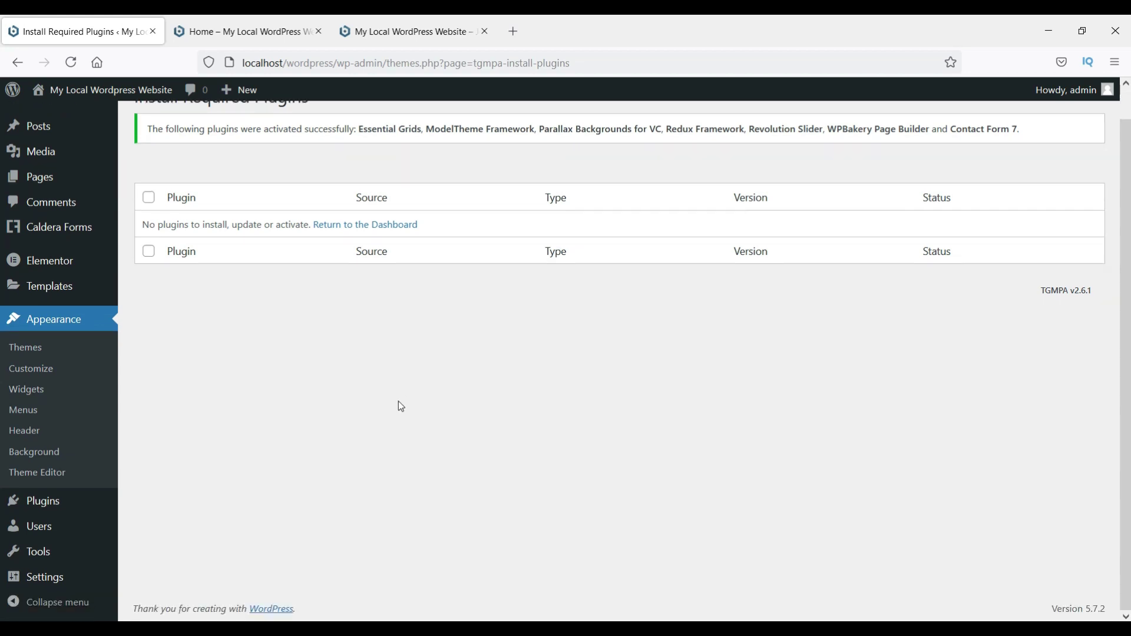
{"action": "left_click", "coordinate": [71, 62]}
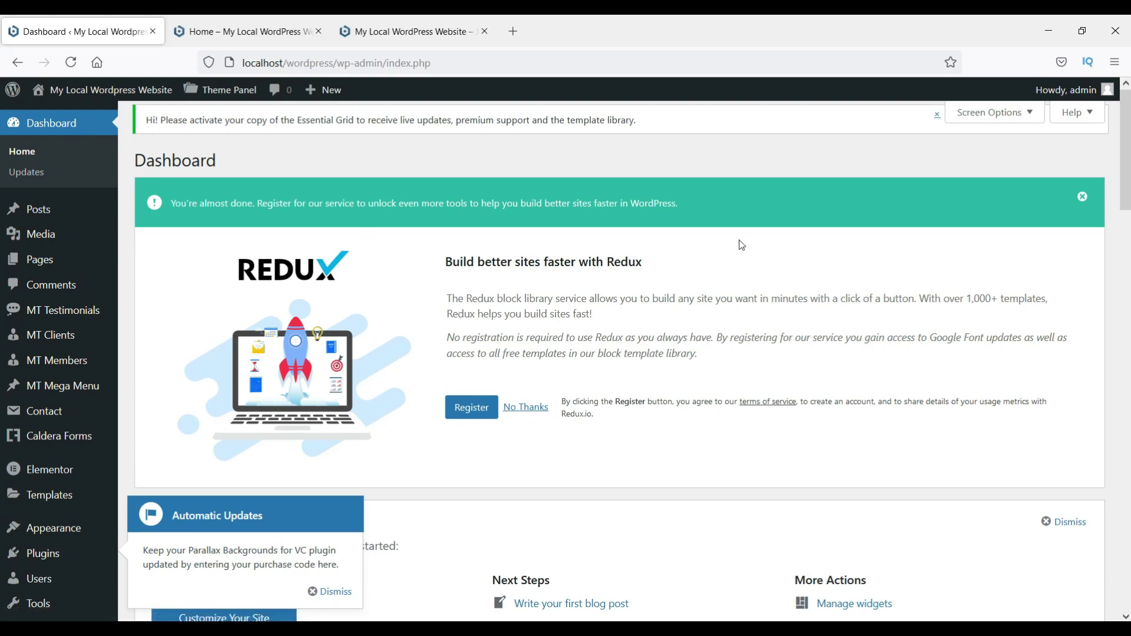
- Dismiss the Redux registration banner and the Automatic Updates notice
{"action": "left_click", "coordinate": [1083, 198]}
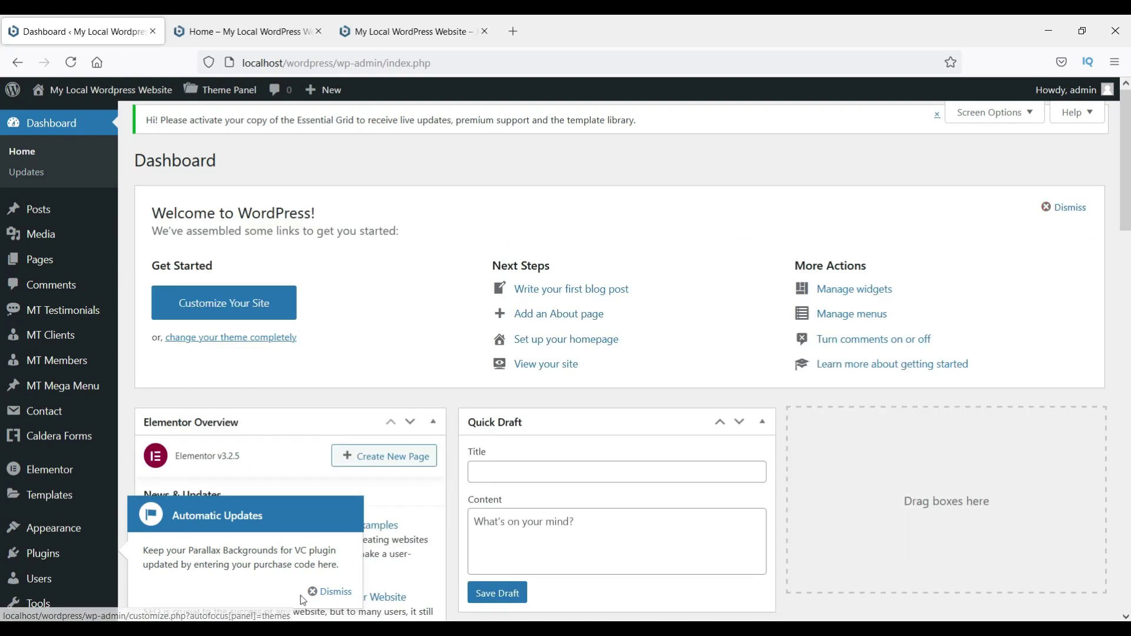
{"action": "left_click", "coordinate": [326, 592]}
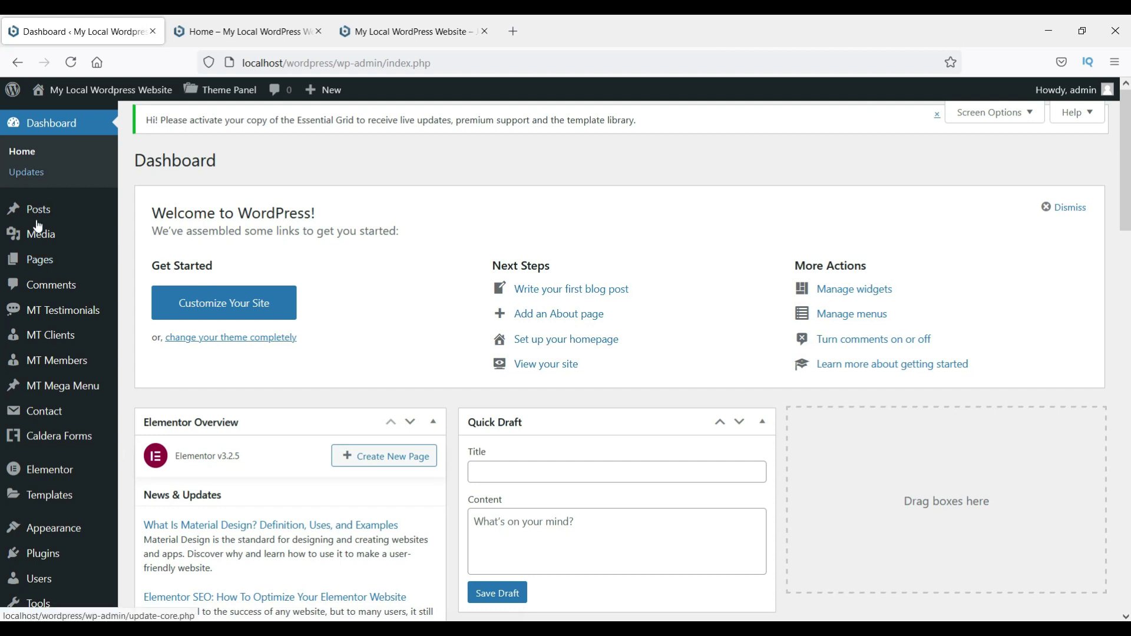
{"action": "scroll", "coordinate": [37, 228], "scroll_direction": "down", "scroll_amount": 6}
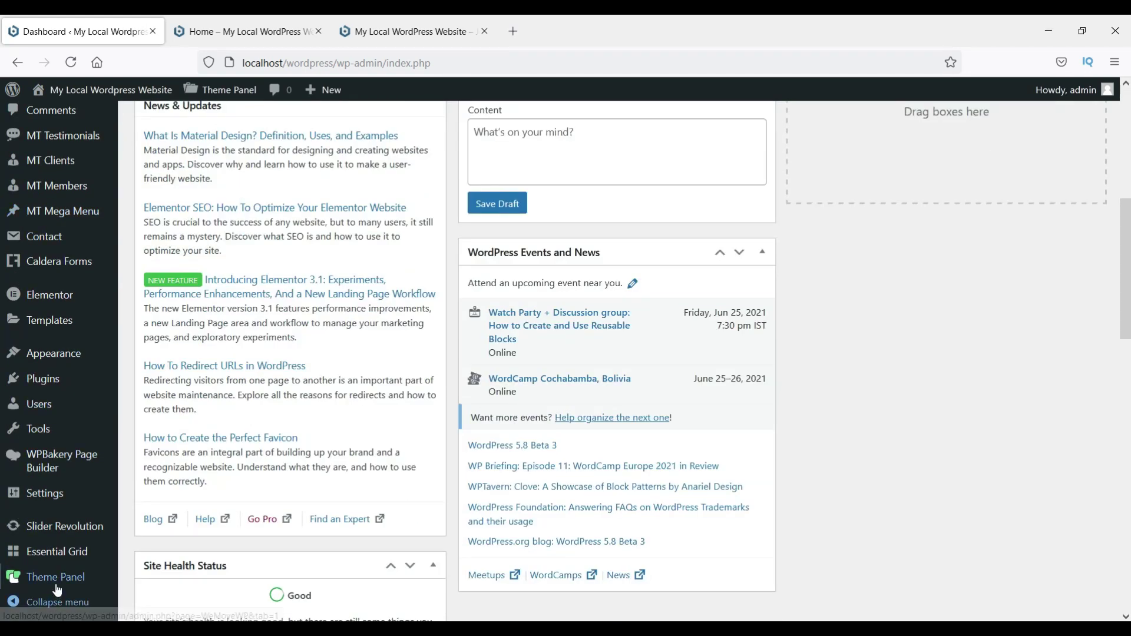
{"action": "mouse_move", "coordinate": [57, 589]}
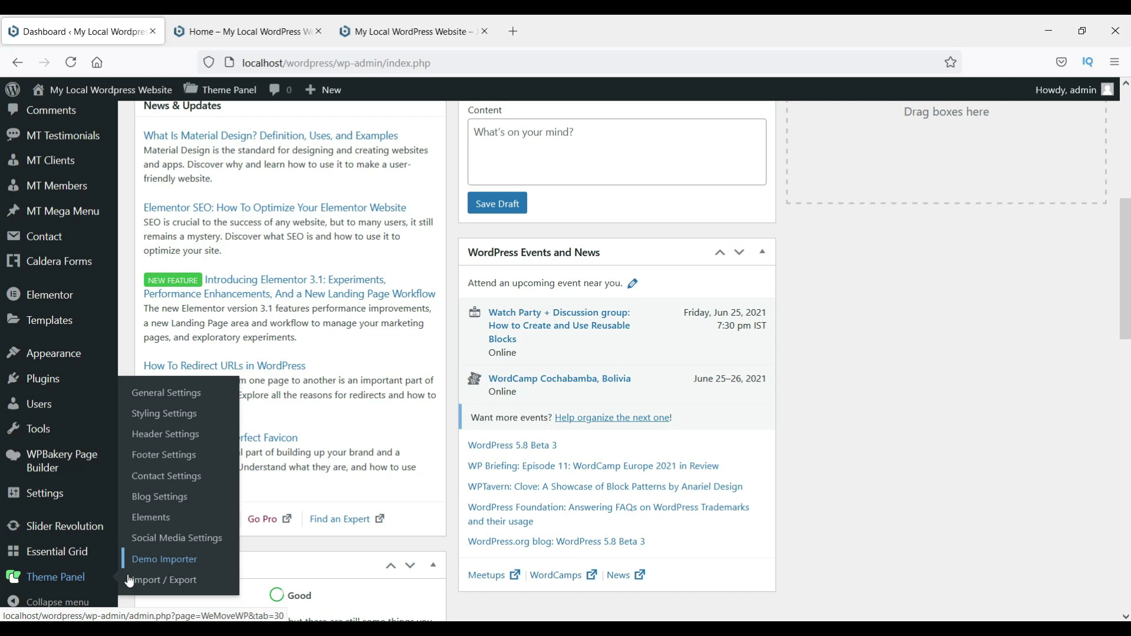
- Open the Theme Panel's Demo Importer page from the admin menu
{"action": "scroll", "coordinate": [56, 318], "scroll_direction": "up", "scroll_amount": 5}
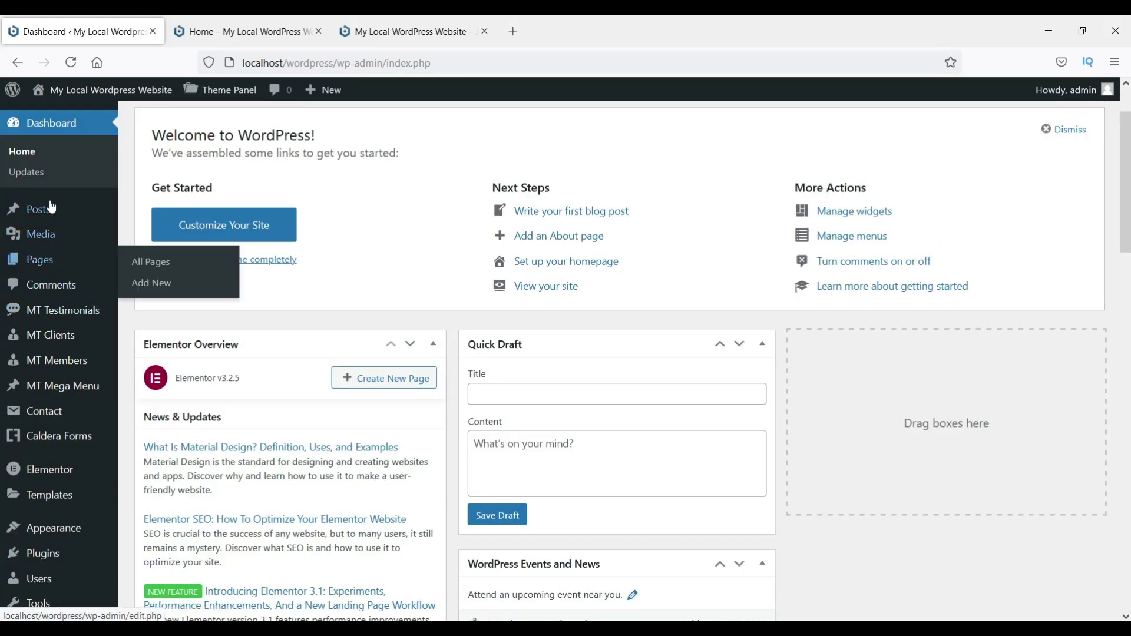
{"action": "mouse_move", "coordinate": [52, 206]}
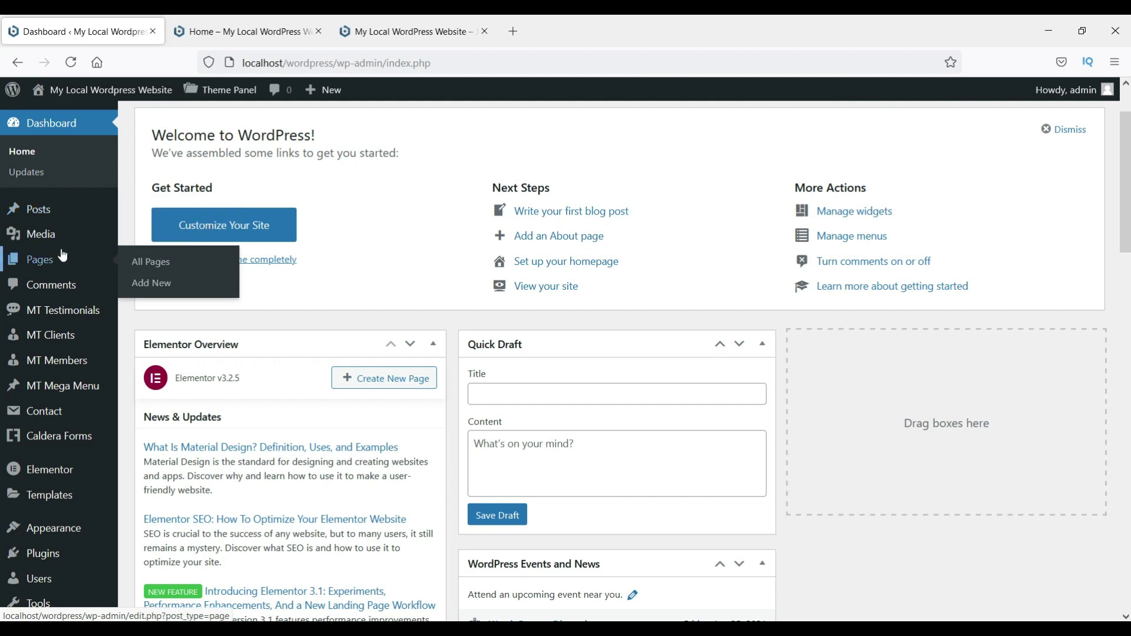
{"action": "scroll", "coordinate": [52, 328], "scroll_direction": "down", "scroll_amount": 5}
{"action": "mouse_move", "coordinate": [52, 327]}
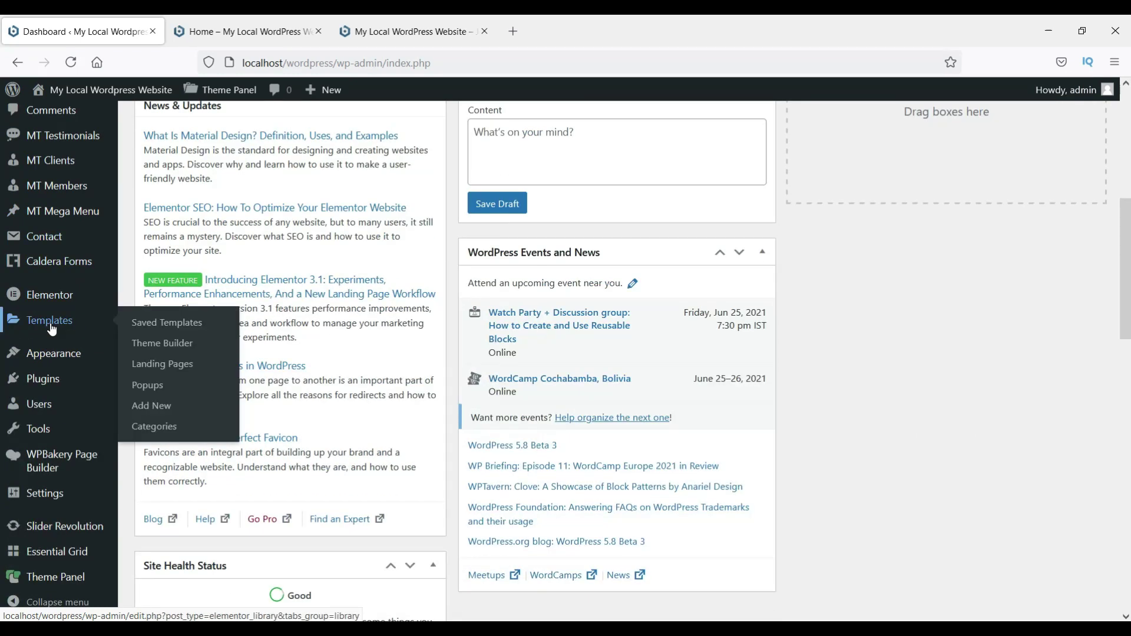
{"action": "mouse_move", "coordinate": [52, 361]}
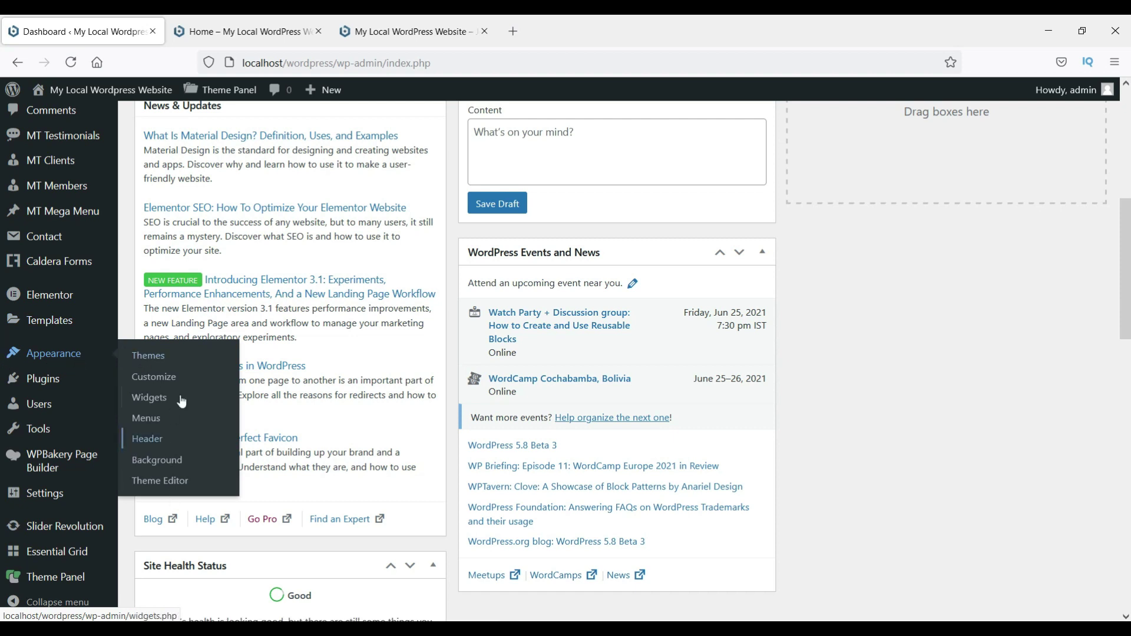
{"action": "scroll", "coordinate": [182, 399], "scroll_direction": "down", "scroll_amount": 4}
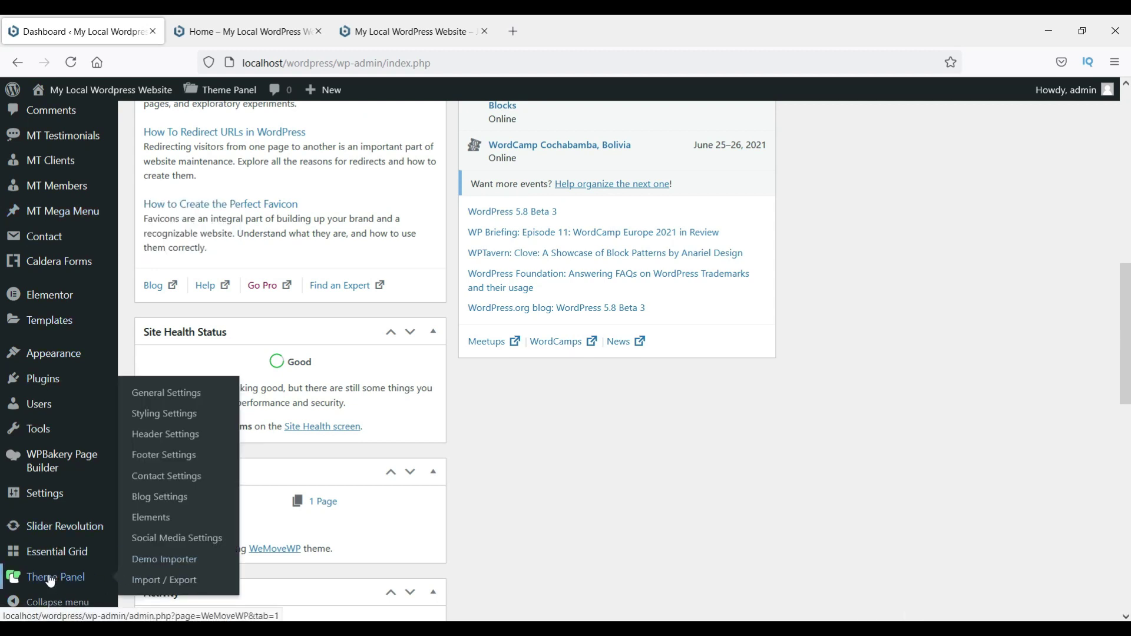
{"action": "left_click", "coordinate": [158, 560]}
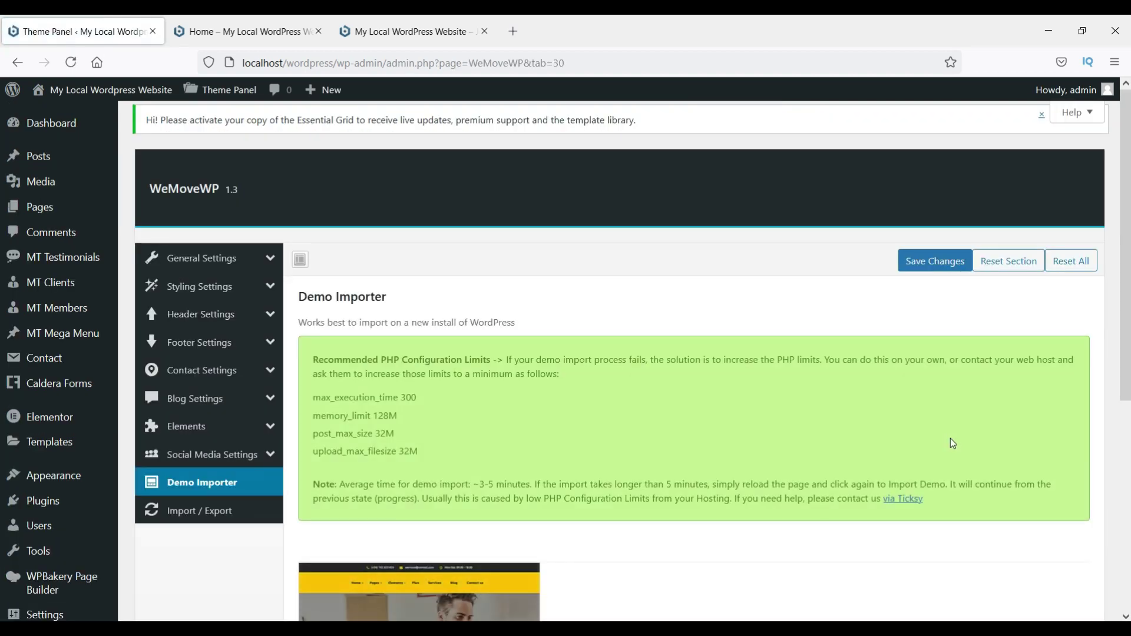
- Reload the homepage tab to preview the WeMove theme, then return to the Demo Importer
{"action": "scroll", "coordinate": [953, 443], "scroll_direction": "down", "scroll_amount": 5}
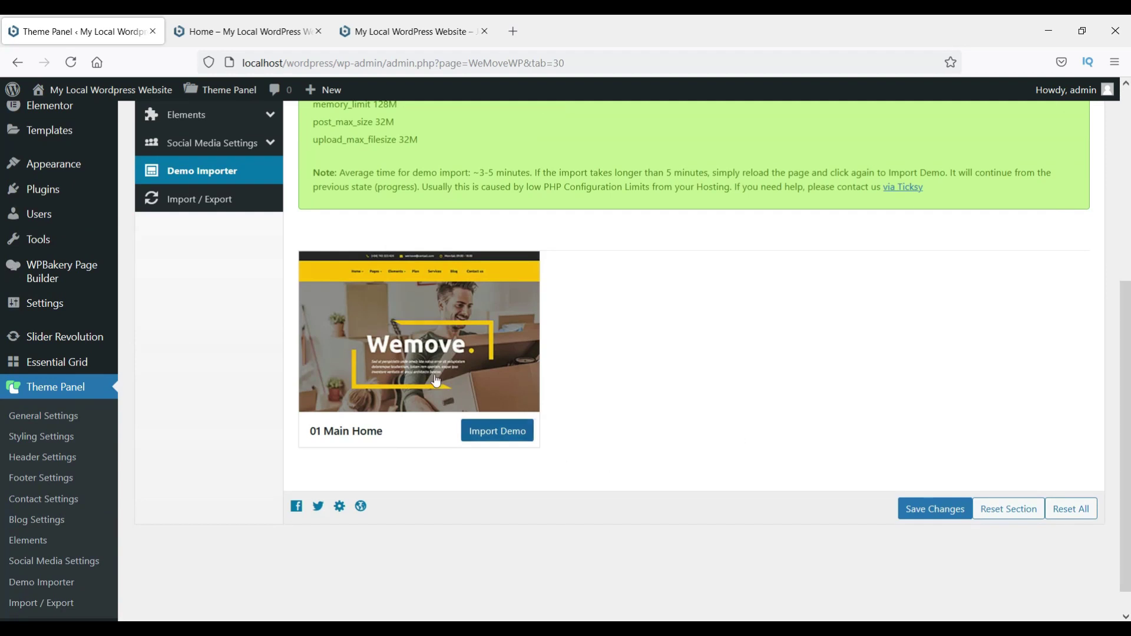
{"action": "left_click", "coordinate": [192, 32]}
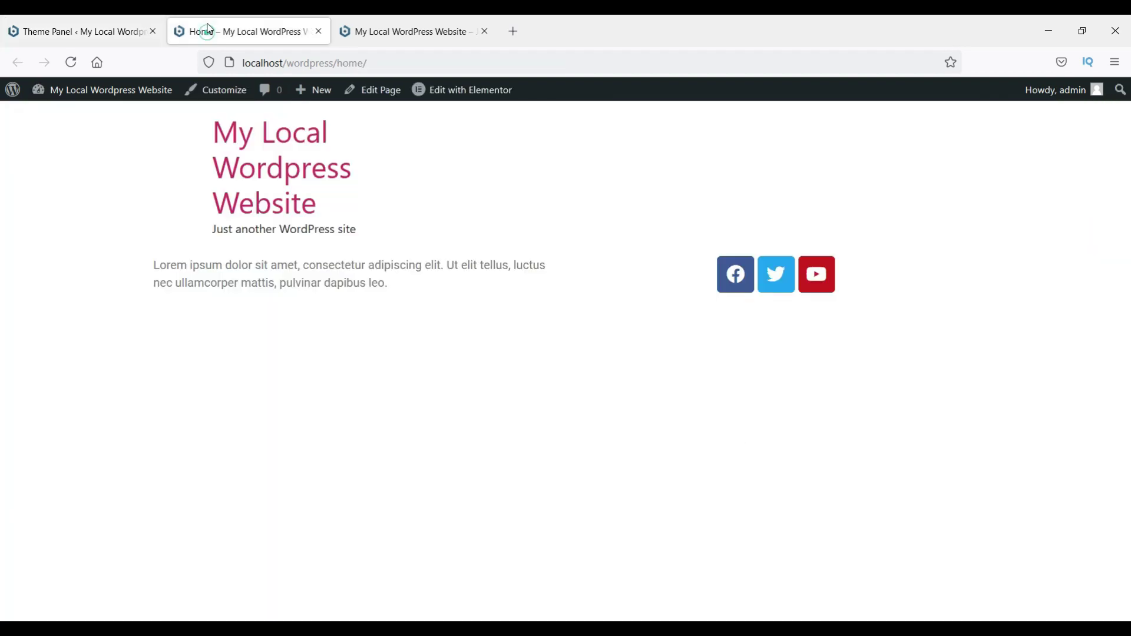
{"action": "left_click", "coordinate": [68, 60]}
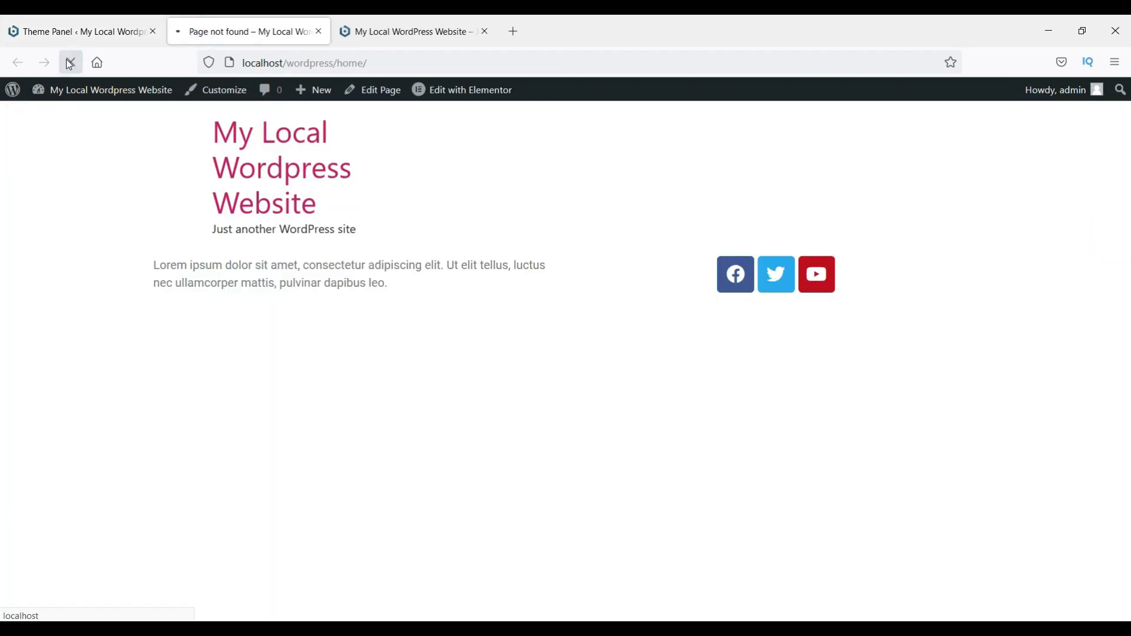
{"action": "scroll", "coordinate": [596, 430], "scroll_direction": "down", "scroll_amount": 10}
{"action": "scroll", "coordinate": [595, 429], "scroll_direction": "up", "scroll_amount": 10}
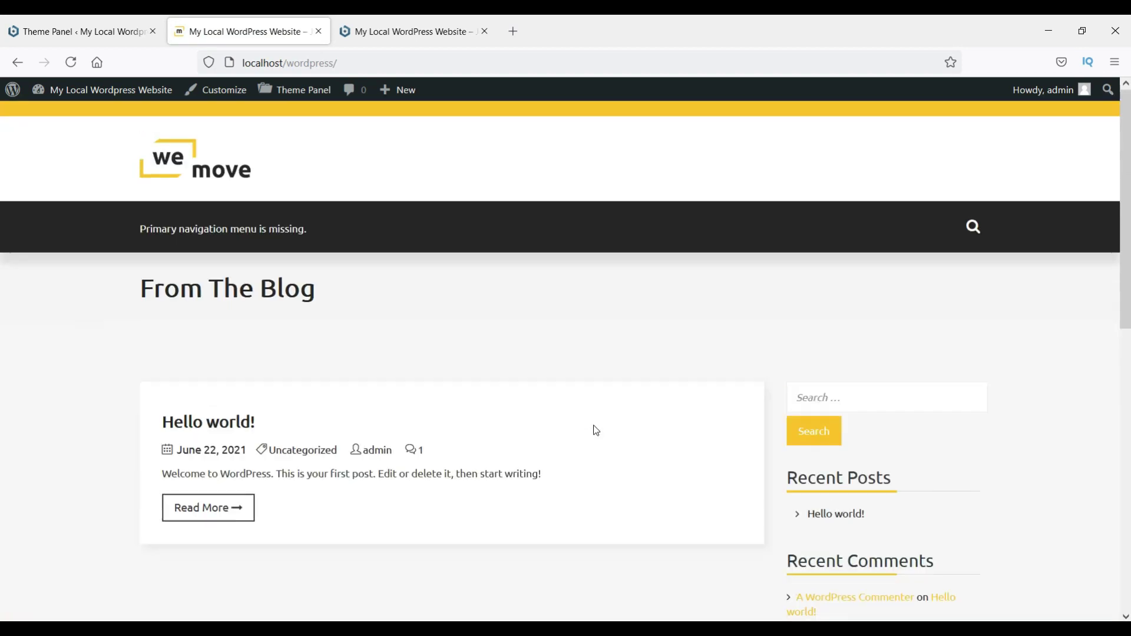
{"action": "left_click", "coordinate": [77, 32]}
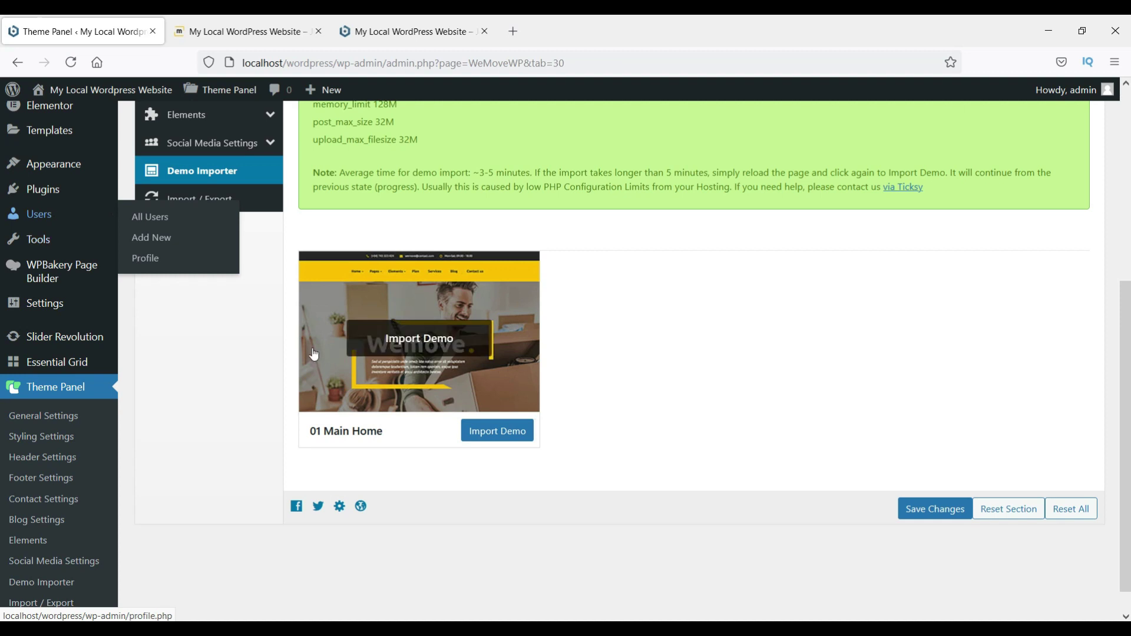
{"action": "mouse_move", "coordinate": [494, 430]}
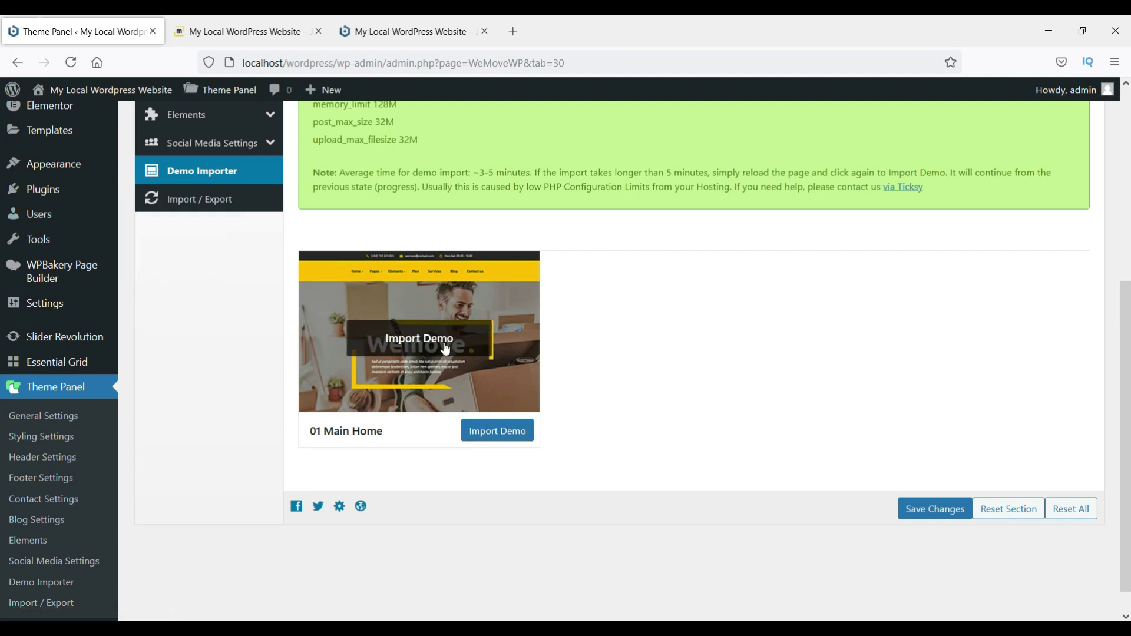
- Import the 01 Main Home demo and confirm it in the dialog
{"action": "left_click", "coordinate": [483, 435]}
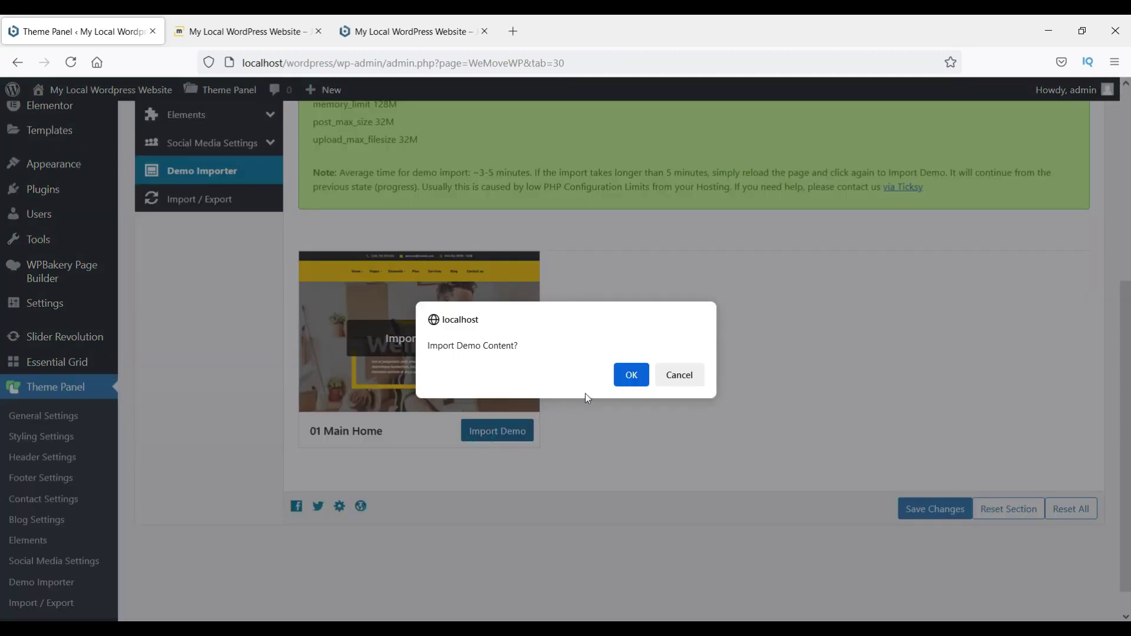
{"action": "left_click", "coordinate": [628, 381]}
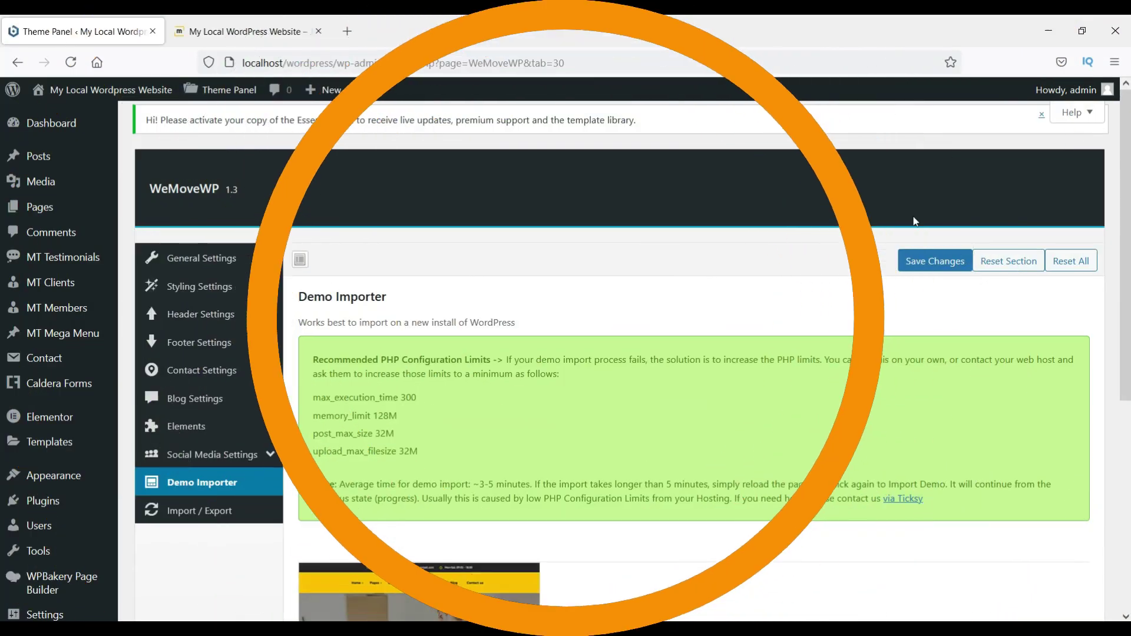
{"action": "scroll", "coordinate": [587, 389], "scroll_direction": "down", "scroll_amount": 4}
{"action": "scroll", "coordinate": [704, 352], "scroll_direction": "down", "scroll_amount": 2}
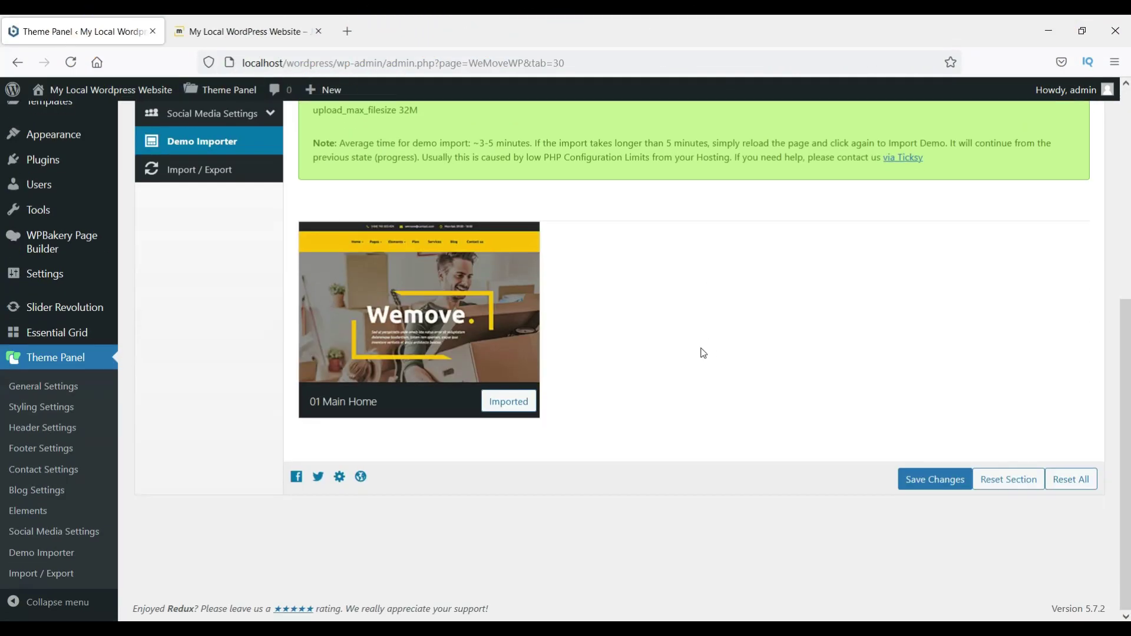
{"action": "mouse_move", "coordinate": [383, 357]}
{"action": "scroll", "coordinate": [661, 355], "scroll_direction": "up", "scroll_amount": 3}
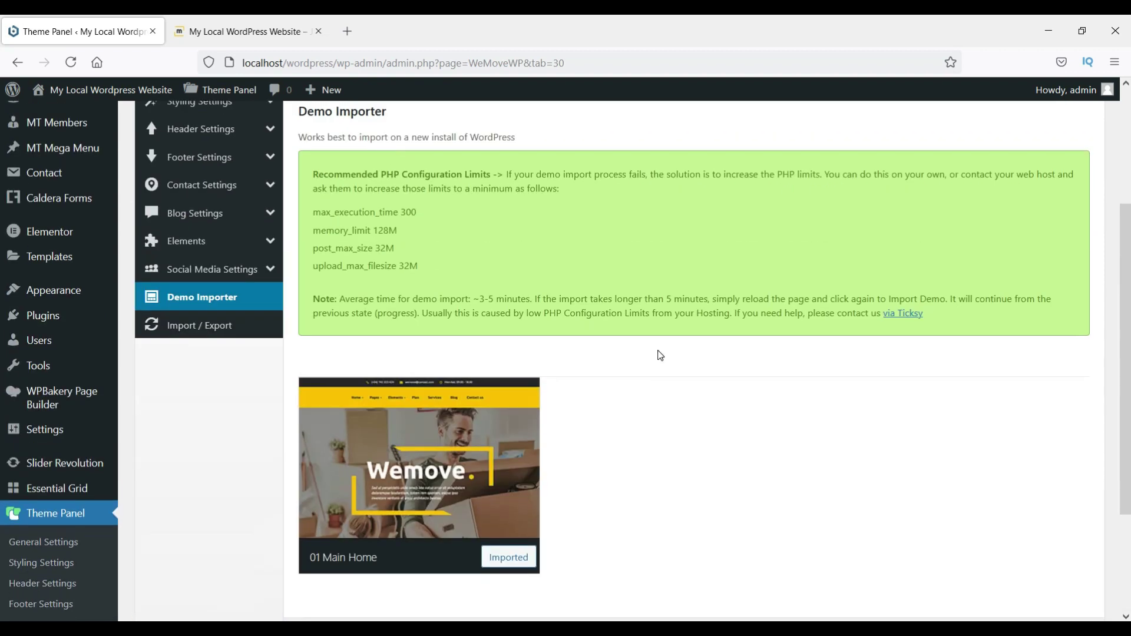
{"action": "scroll", "coordinate": [660, 355], "scroll_direction": "down", "scroll_amount": 2}
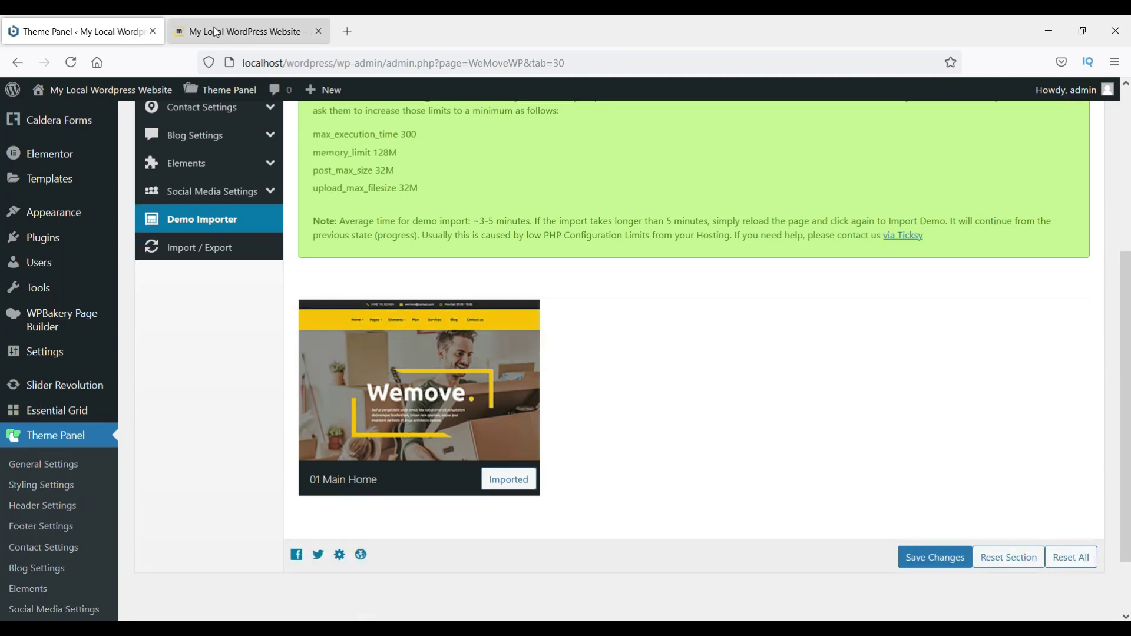
{"action": "left_click", "coordinate": [241, 31]}
{"action": "key", "text": "F5"}
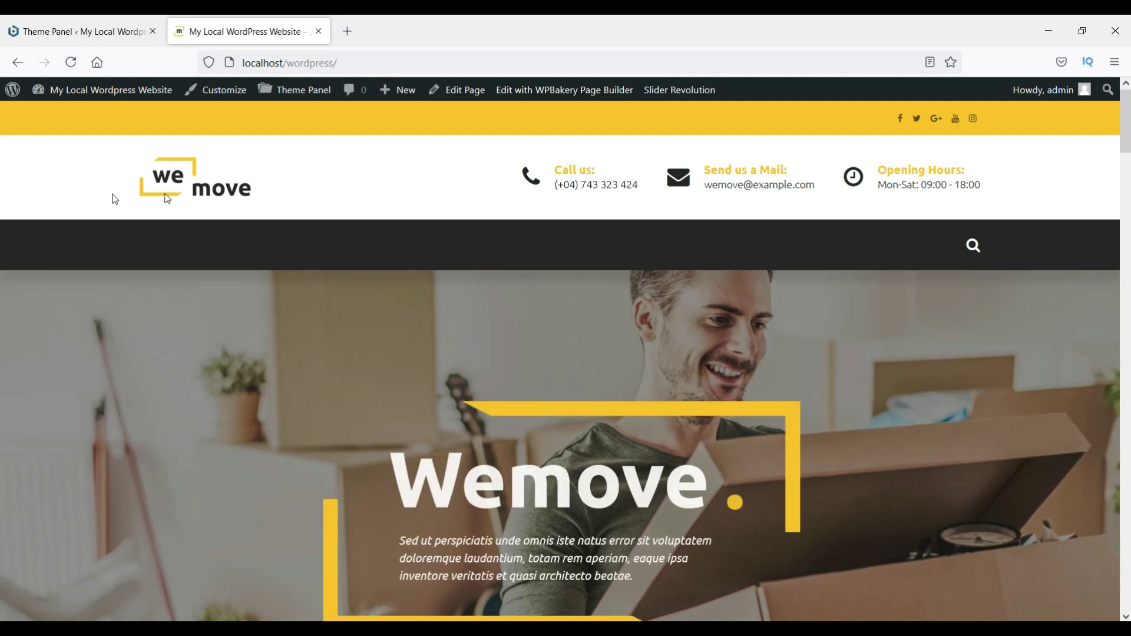
{"action": "scroll", "coordinate": [941, 273], "scroll_direction": "down", "scroll_amount": 8}
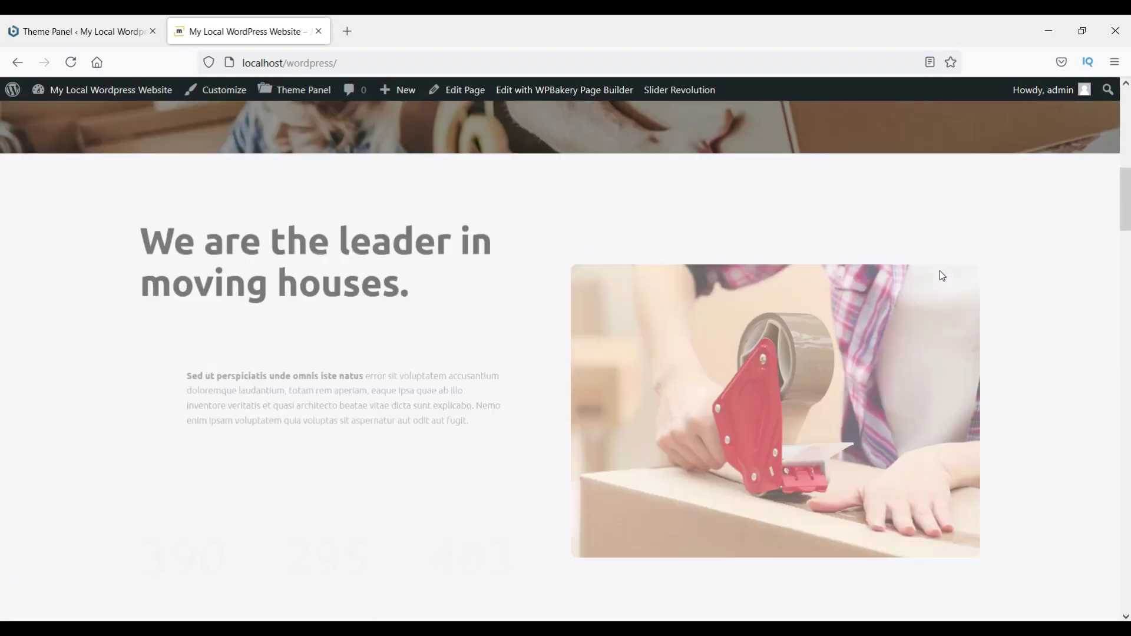
{"action": "scroll", "coordinate": [940, 273], "scroll_direction": "down", "scroll_amount": 4}
{"action": "scroll", "coordinate": [940, 274], "scroll_direction": "down", "scroll_amount": 15}
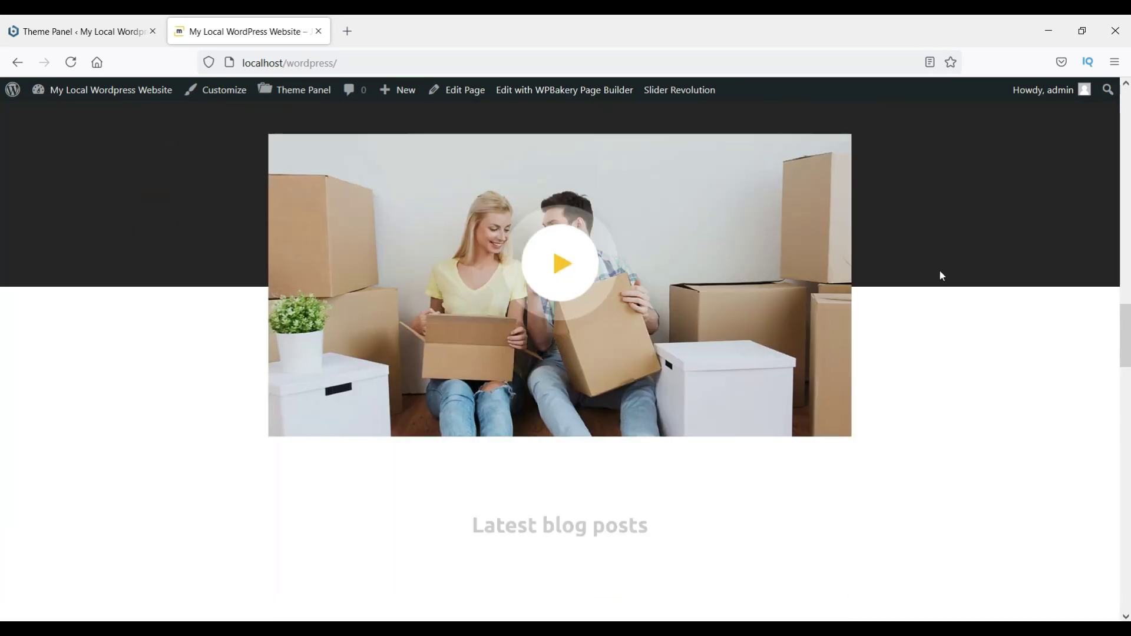
{"action": "scroll", "coordinate": [941, 274], "scroll_direction": "down", "scroll_amount": 10}
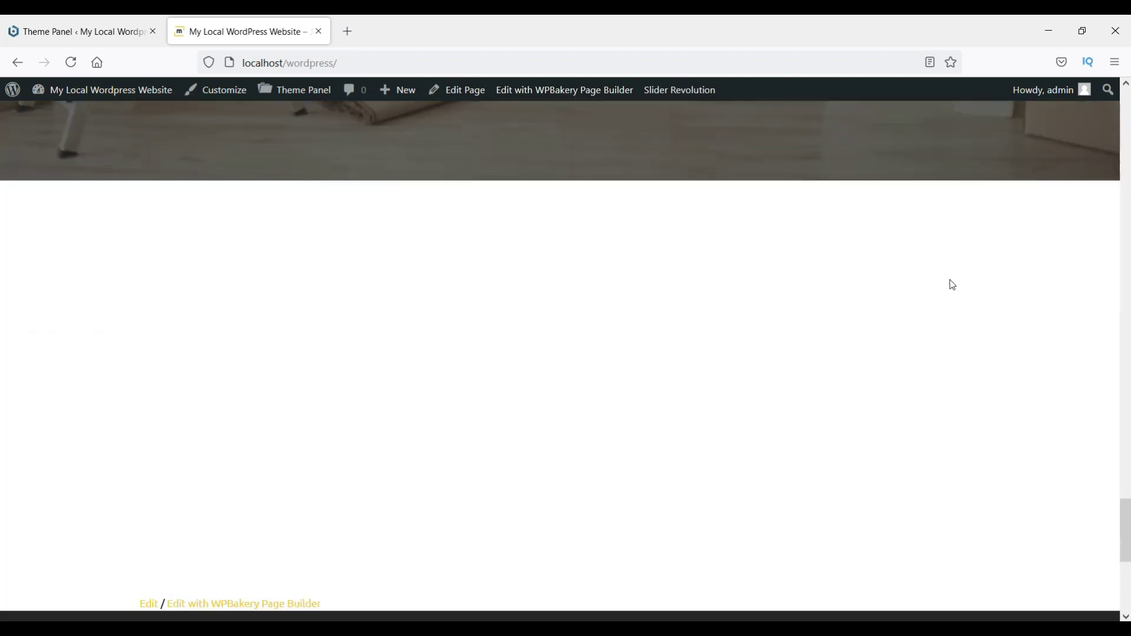
{"action": "left_click", "coordinate": [81, 29]}
{"action": "scroll", "coordinate": [36, 212], "scroll_direction": "up", "scroll_amount": 5}
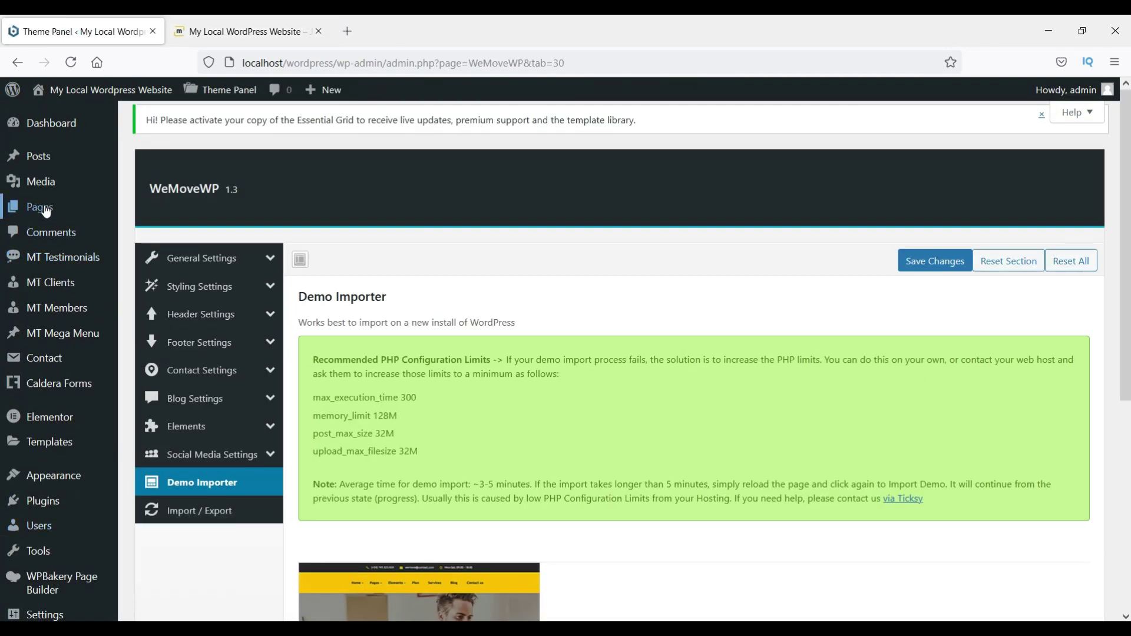
- Look through the site's Pages list and then its Posts list in the admin
{"action": "left_click", "coordinate": [46, 211]}
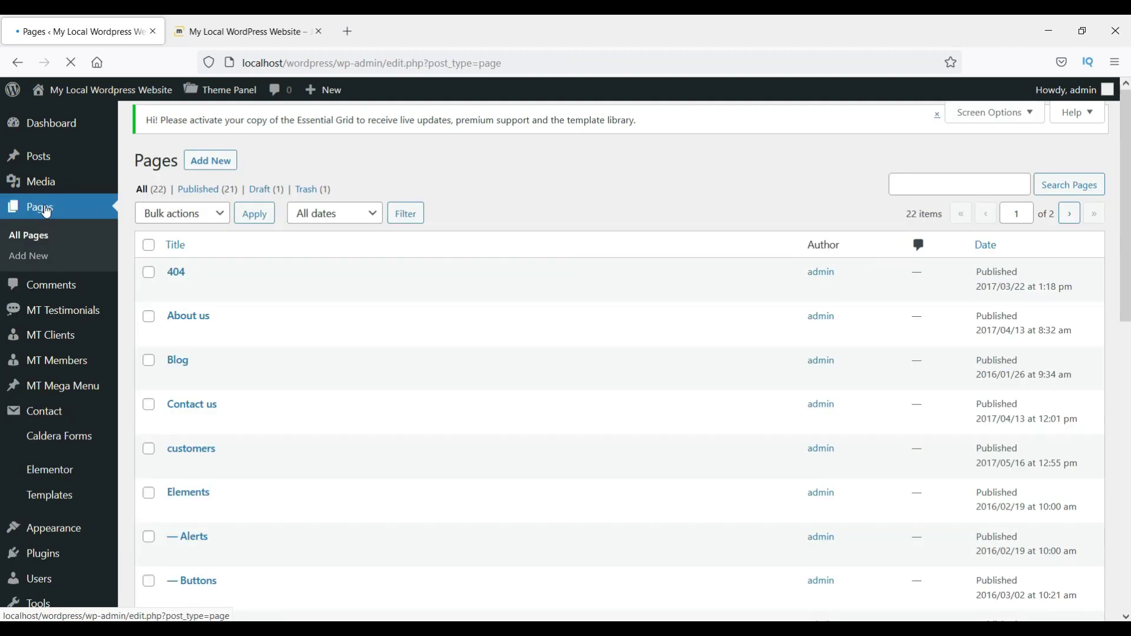
{"action": "scroll", "coordinate": [632, 317], "scroll_direction": "down", "scroll_amount": 10}
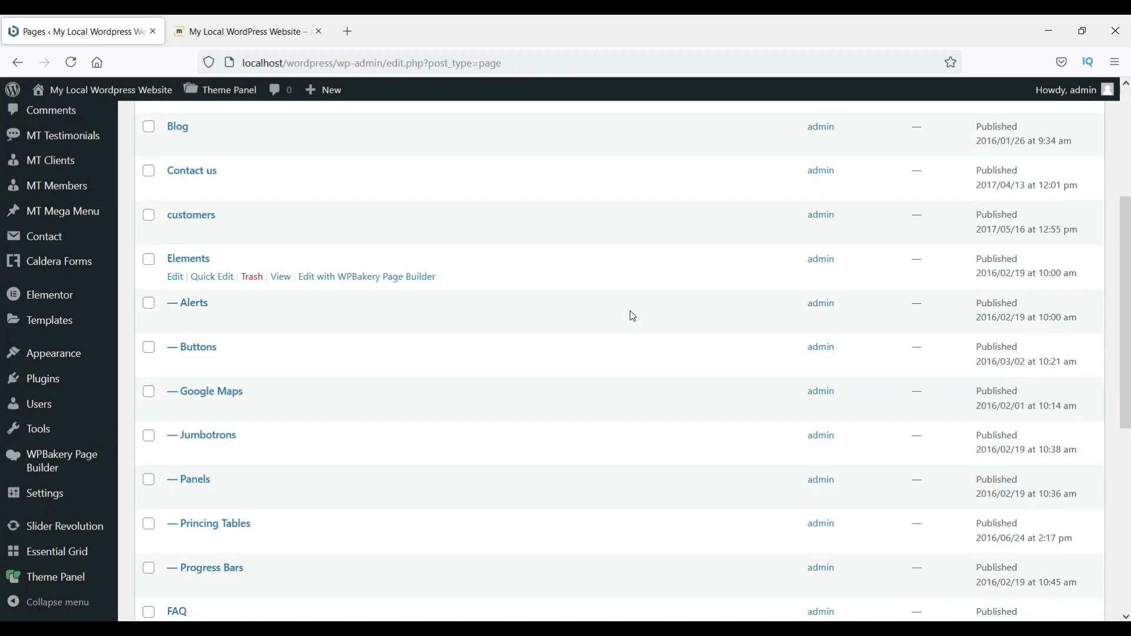
{"action": "scroll", "coordinate": [632, 316], "scroll_direction": "up", "scroll_amount": 10}
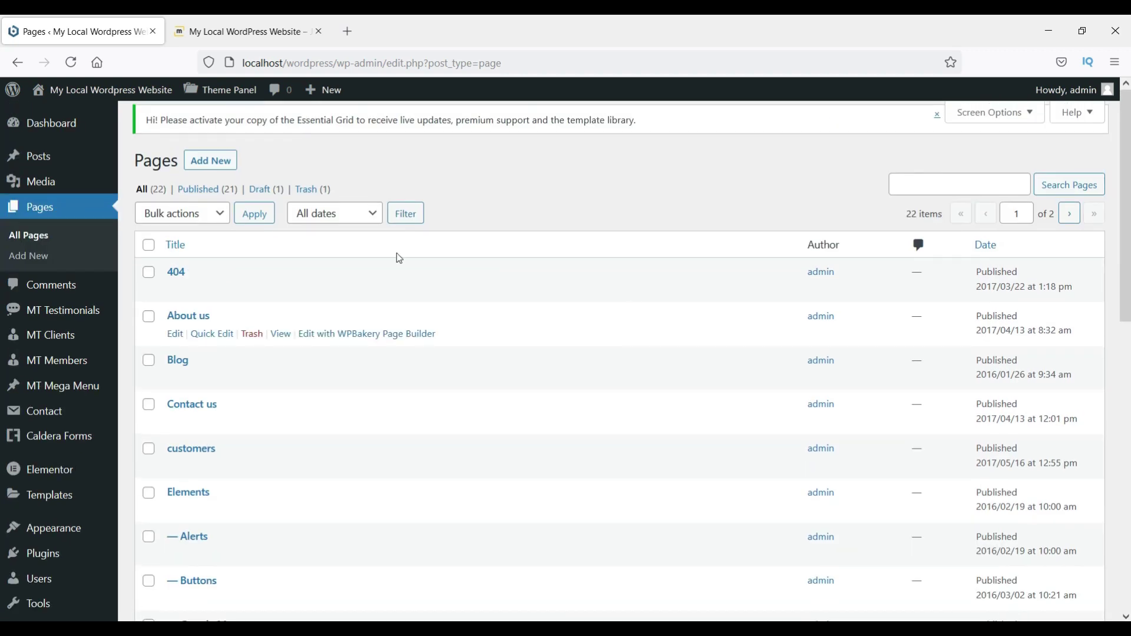
{"action": "left_click", "coordinate": [38, 157]}
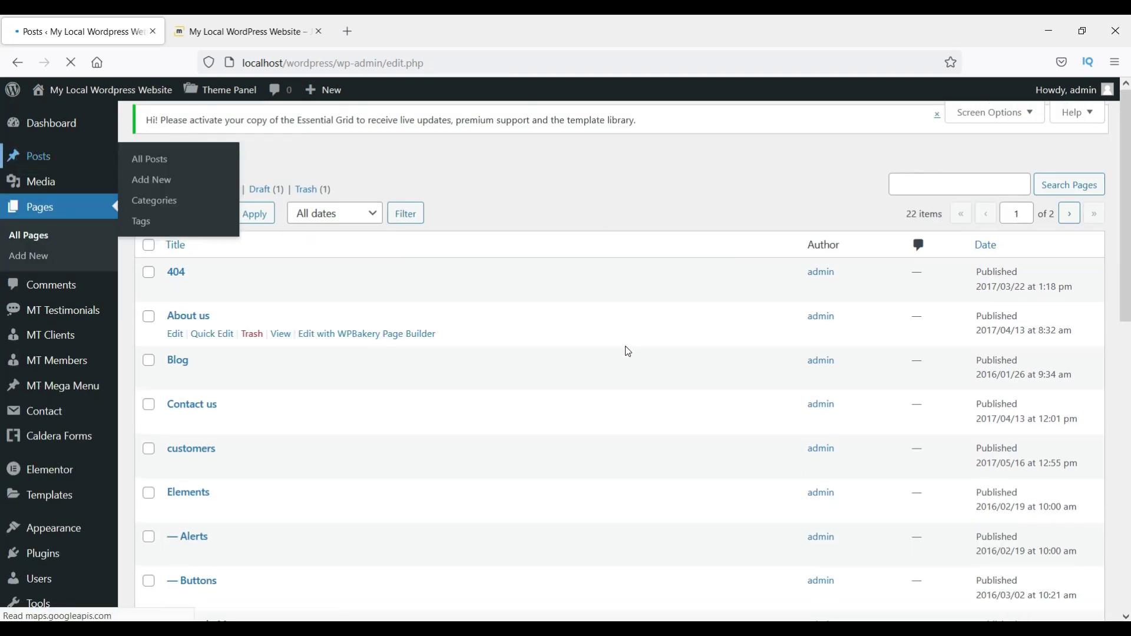
{"action": "scroll", "coordinate": [627, 351], "scroll_direction": "down", "scroll_amount": 5}
{"action": "scroll", "coordinate": [628, 351], "scroll_direction": "up", "scroll_amount": 5}
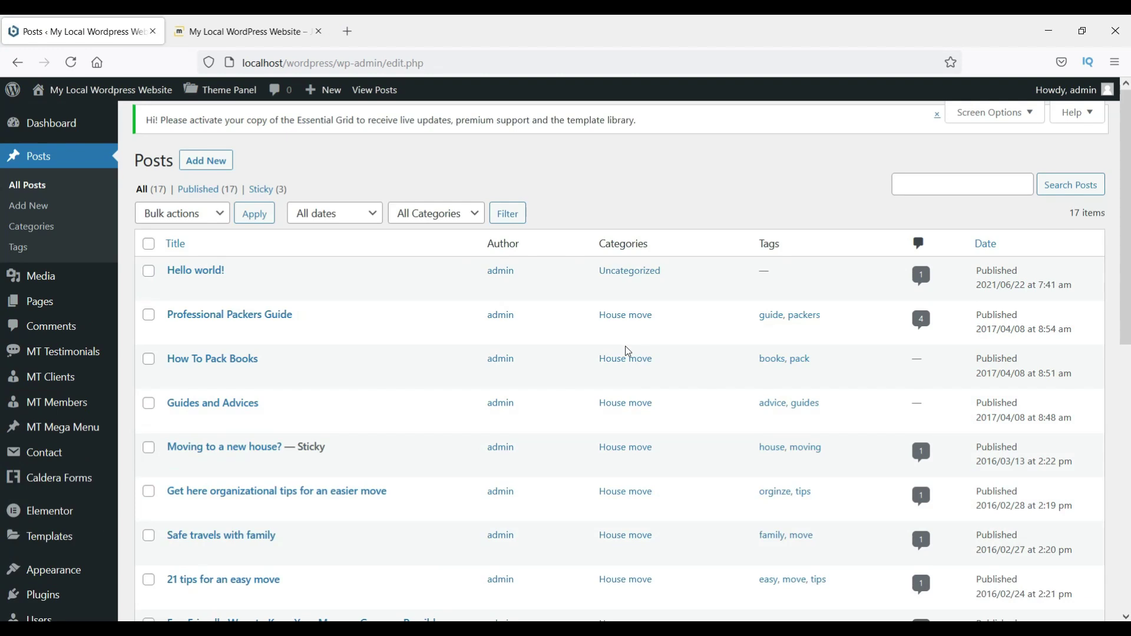
- Review the imported demo images in the Media Library
{"action": "left_click", "coordinate": [56, 279]}
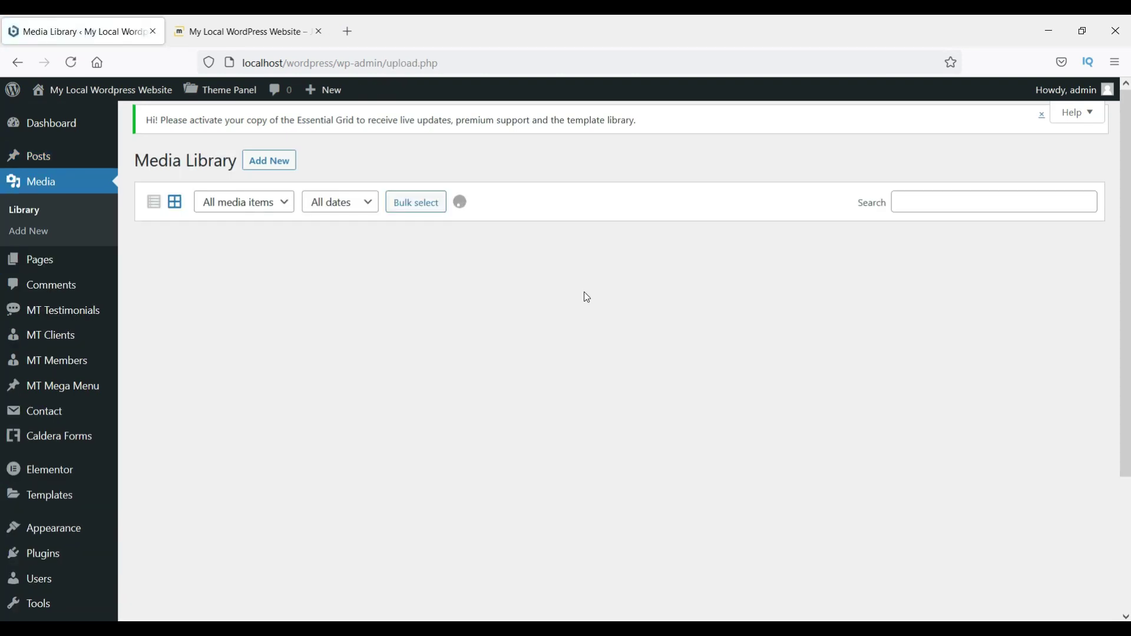
{"action": "scroll", "coordinate": [789, 311], "scroll_direction": "down", "scroll_amount": 8}
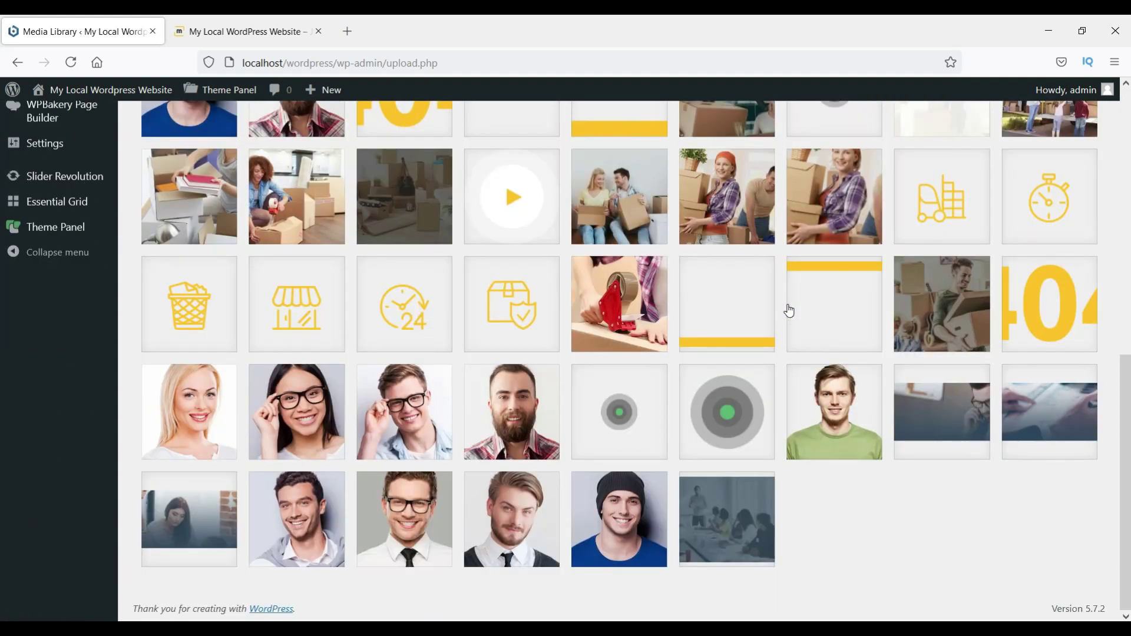
{"action": "scroll", "coordinate": [789, 311], "scroll_direction": "up", "scroll_amount": 8}
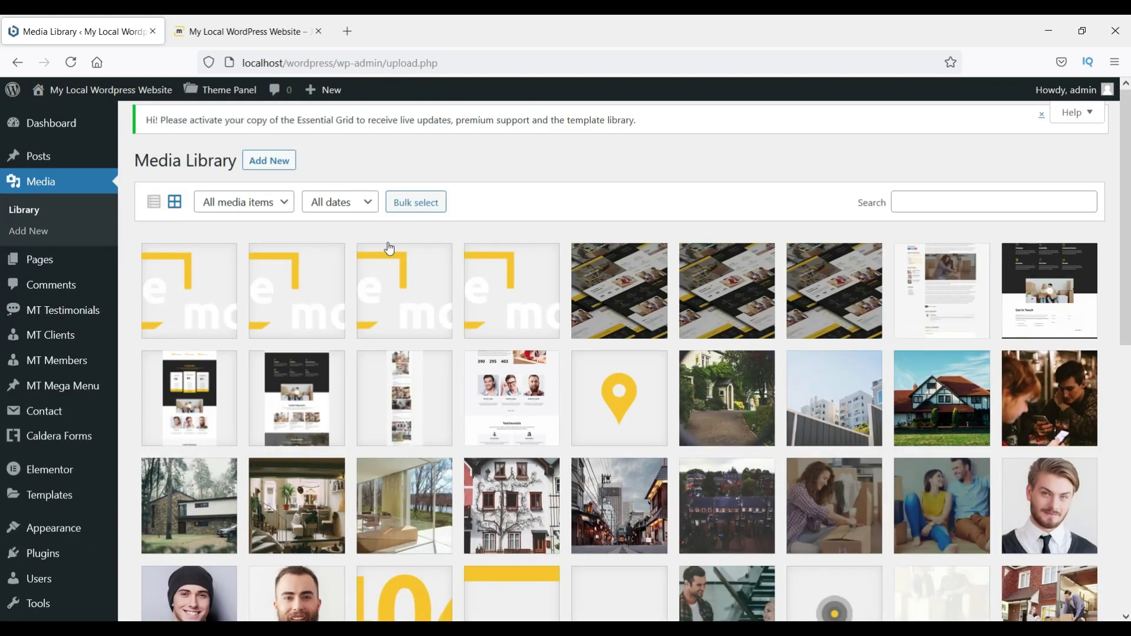
{"action": "scroll", "coordinate": [34, 332], "scroll_direction": "down", "scroll_amount": 1}
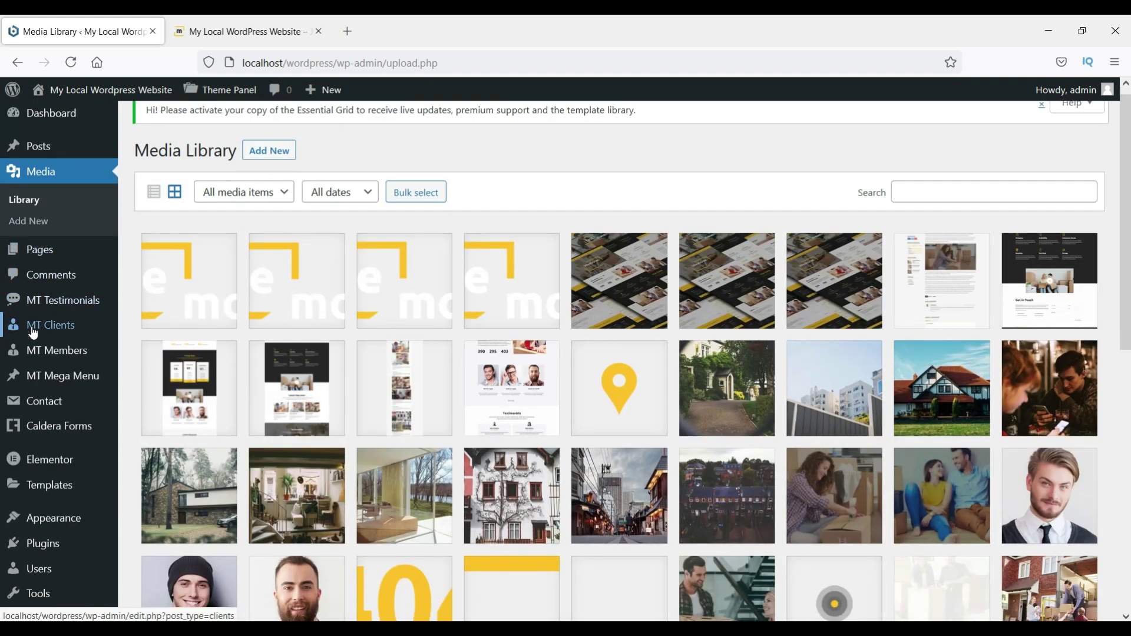
{"action": "scroll", "coordinate": [34, 333], "scroll_direction": "down", "scroll_amount": 4}
- Check the installed plugins, then view the Wemove homepage in the My Local WordPress Website tab
{"action": "left_click", "coordinate": [38, 319]}
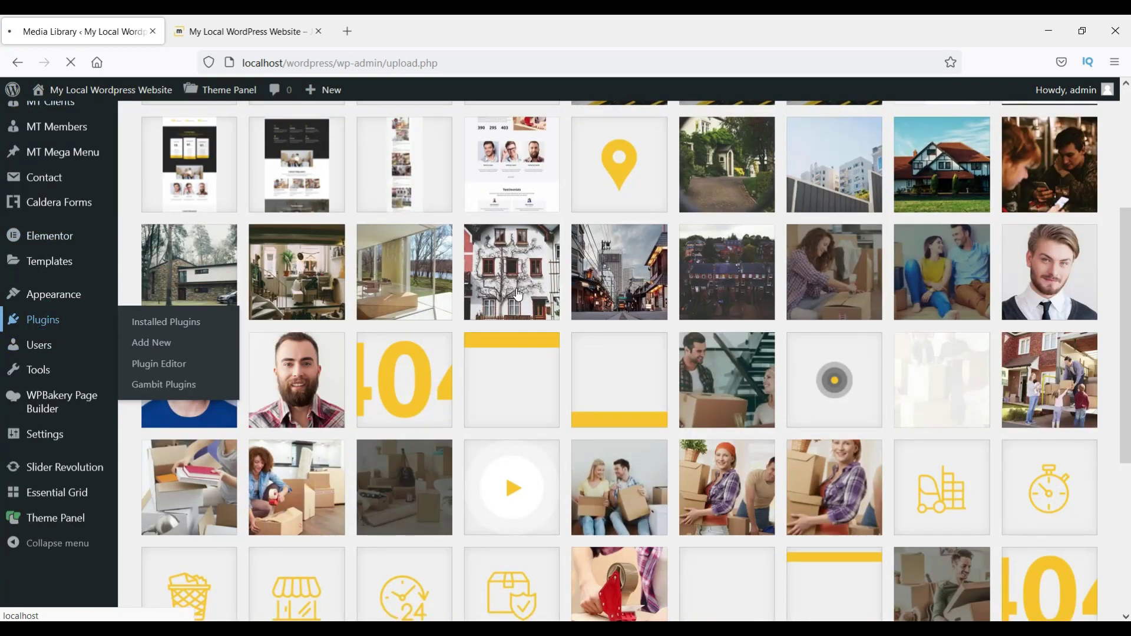
{"action": "scroll", "coordinate": [462, 312], "scroll_direction": "down", "scroll_amount": 6}
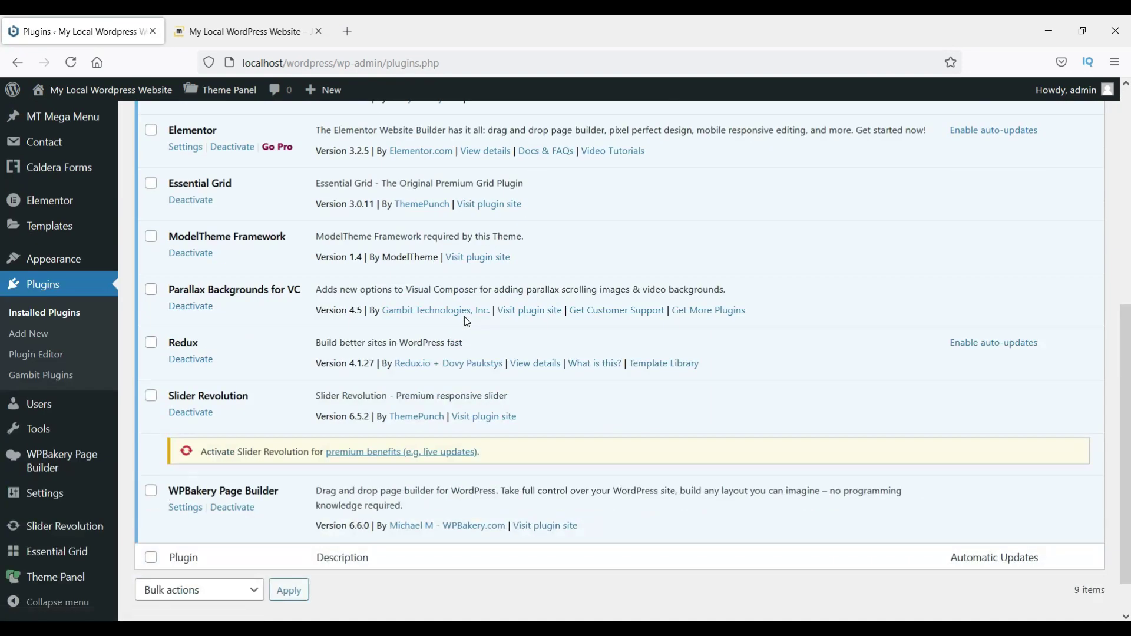
{"action": "scroll", "coordinate": [464, 317], "scroll_direction": "up", "scroll_amount": 6}
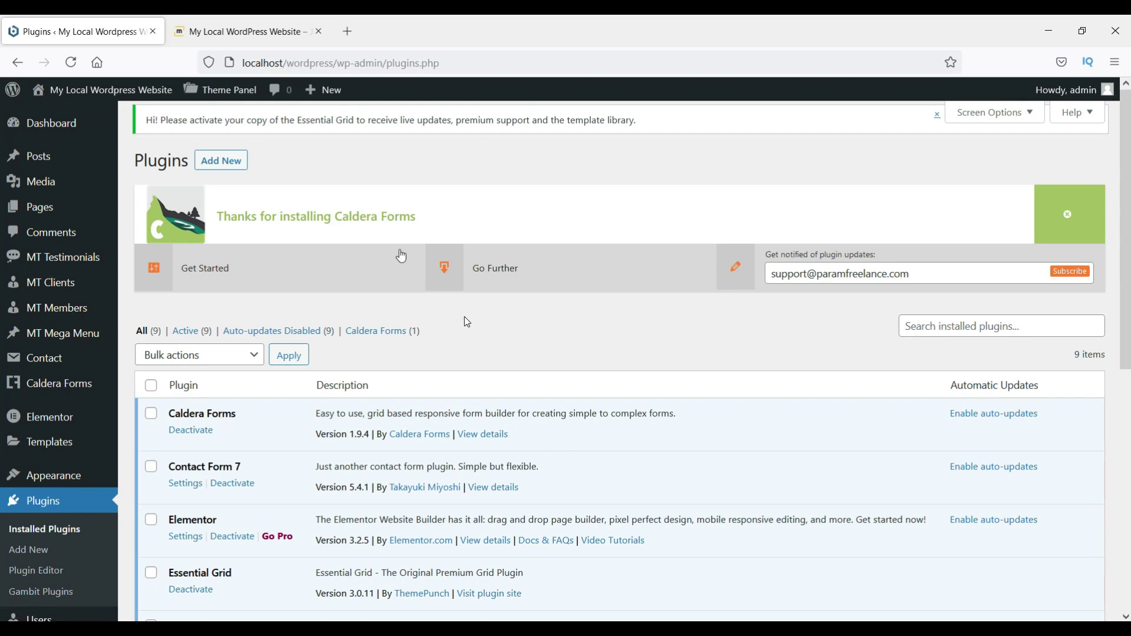
{"action": "left_click", "coordinate": [236, 31]}
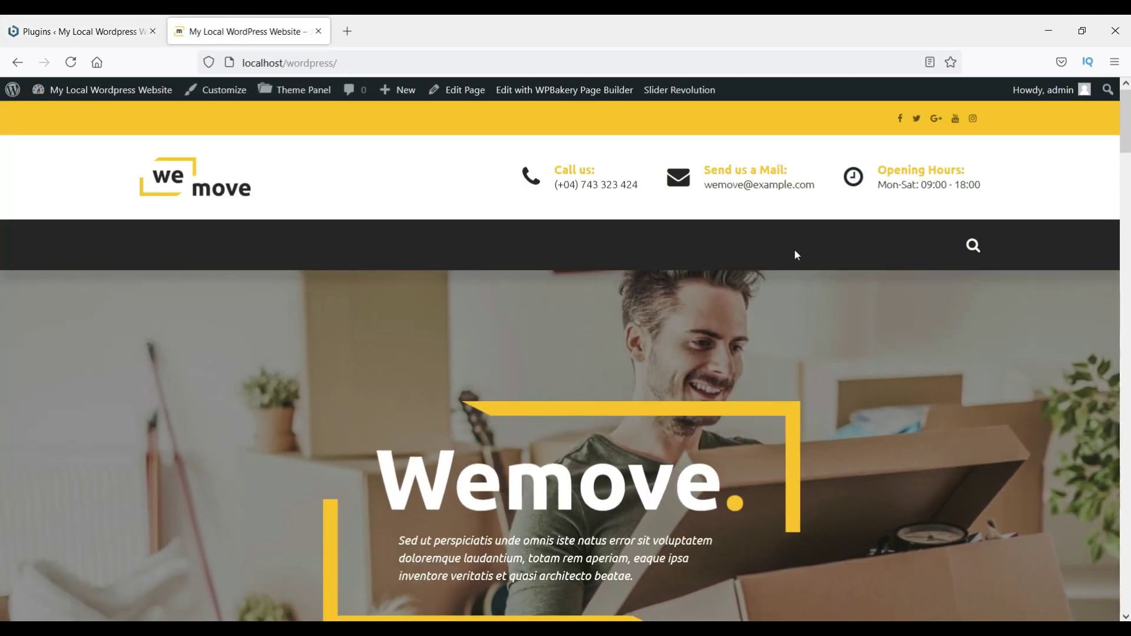
- Load the Main Menu (Primary menu) in the Appearance > Menus editor
{"action": "left_click", "coordinate": [73, 34]}
{"action": "scroll", "coordinate": [23, 321], "scroll_direction": "down", "scroll_amount": 2}
{"action": "scroll", "coordinate": [22, 321], "scroll_direction": "down", "scroll_amount": 1}
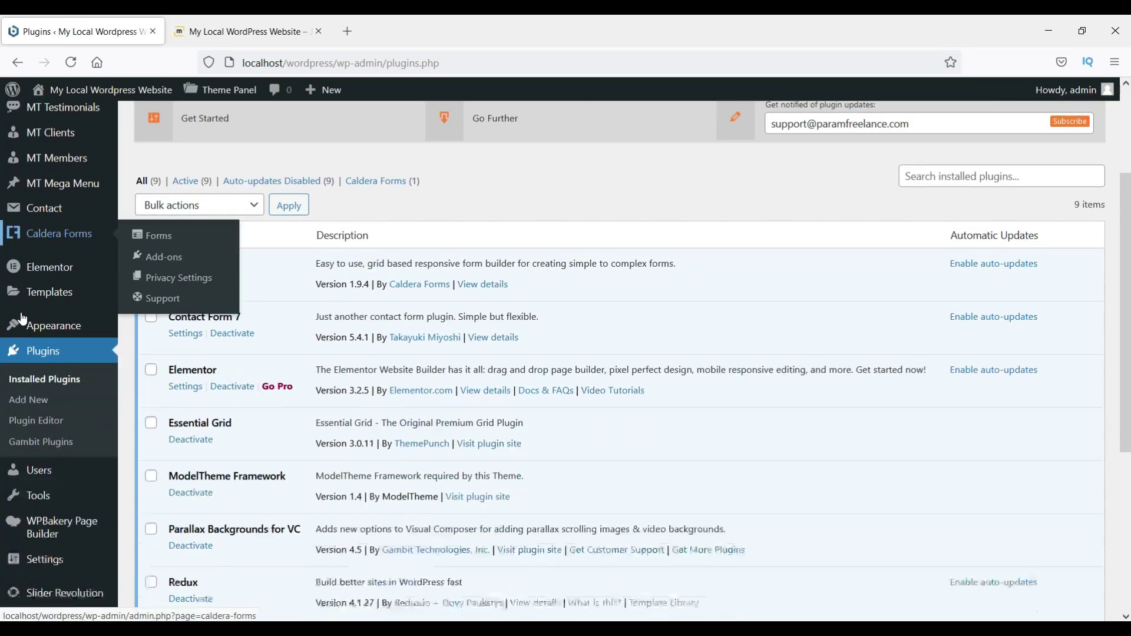
{"action": "mouse_move", "coordinate": [42, 332]}
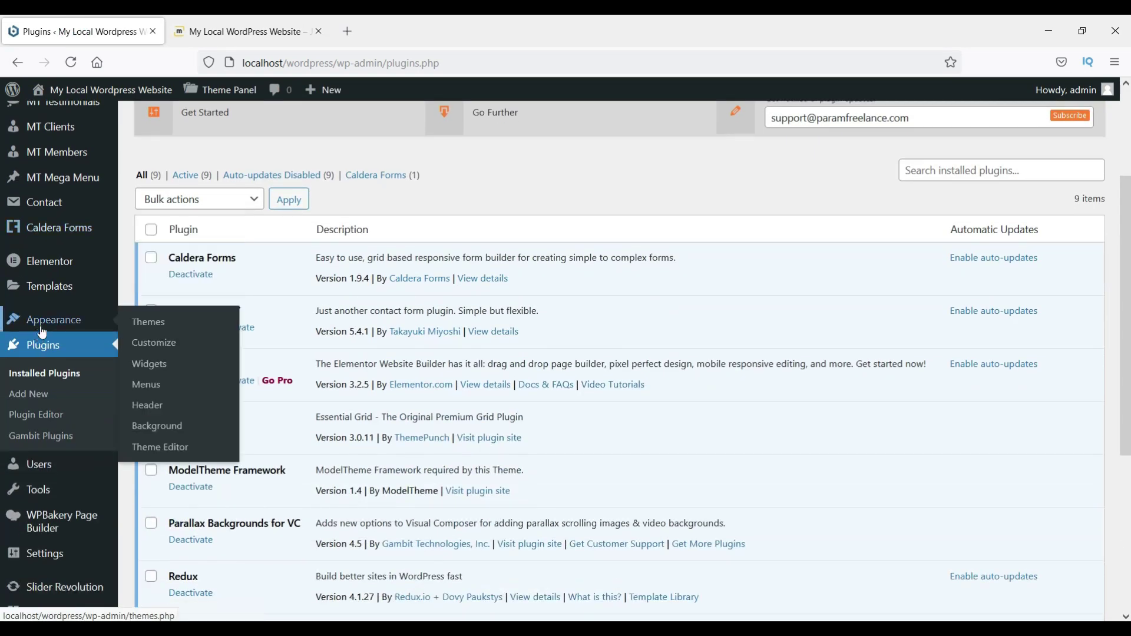
{"action": "left_click", "coordinate": [202, 384]}
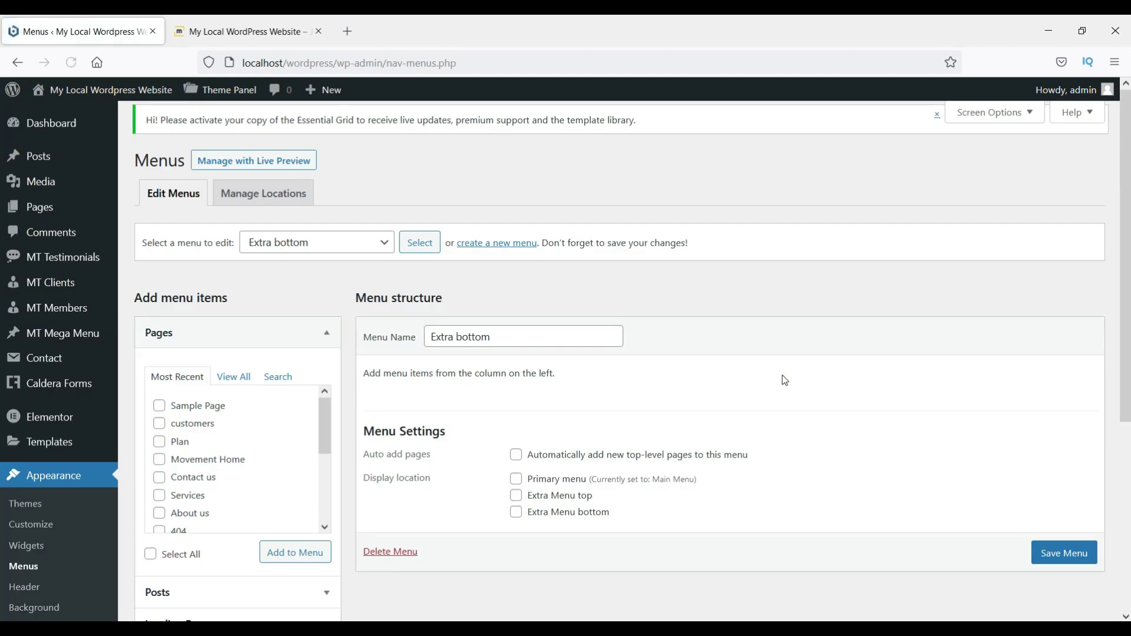
{"action": "scroll", "coordinate": [784, 379], "scroll_direction": "down", "scroll_amount": 2}
{"action": "left_click", "coordinate": [294, 165]}
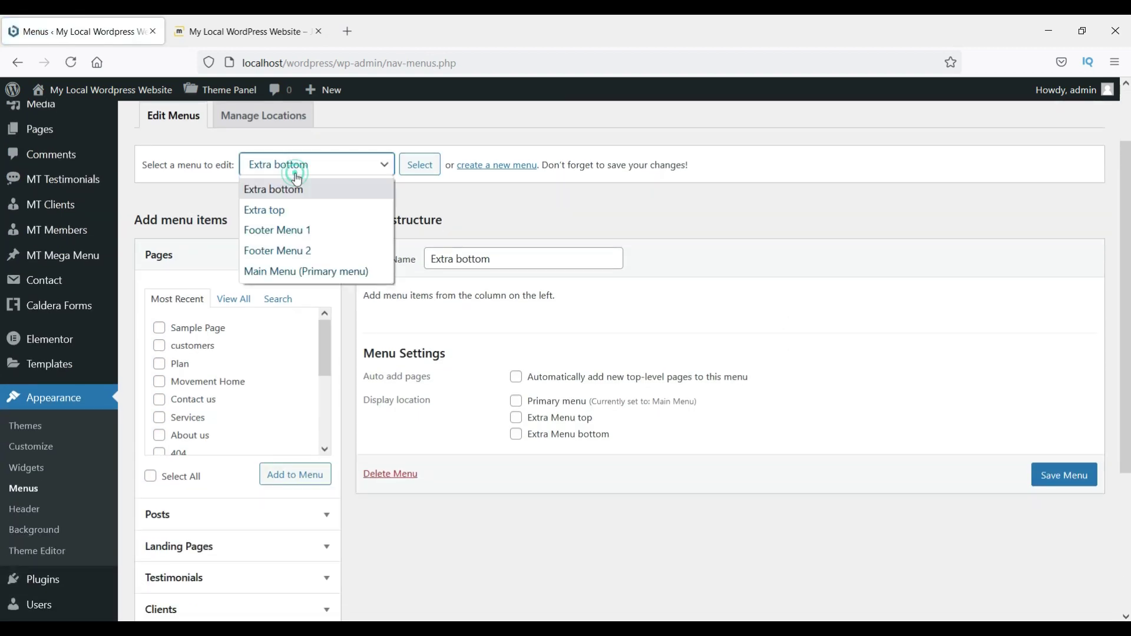
{"action": "left_click", "coordinate": [298, 270]}
{"action": "left_click", "coordinate": [419, 165]}
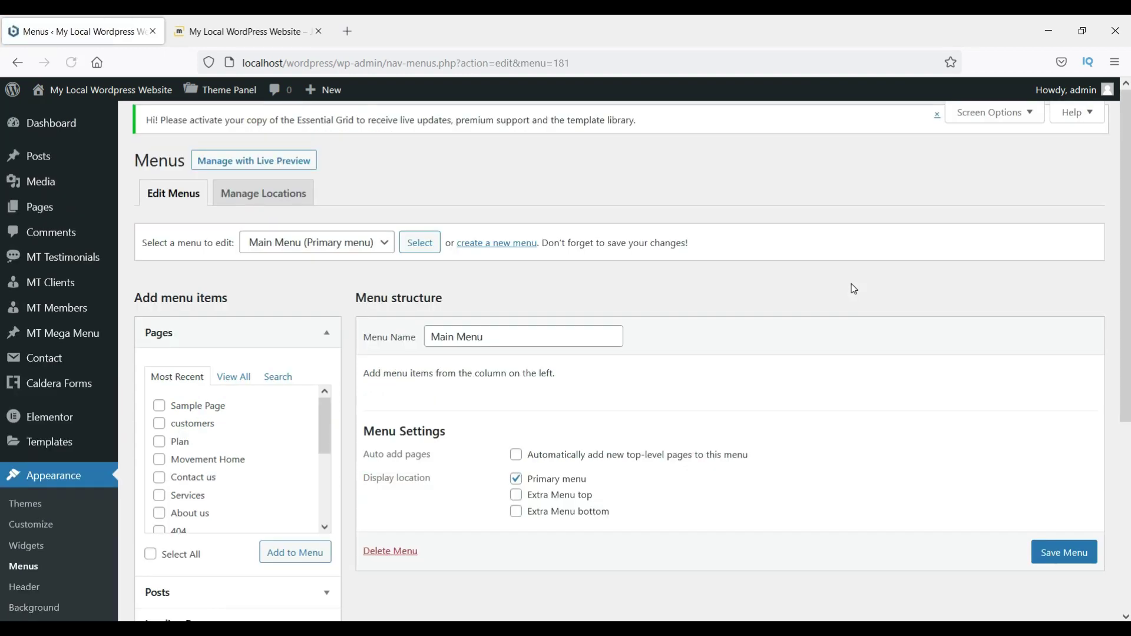
- Show all pages and tick Main Home, About us and Contact us
{"action": "scroll", "coordinate": [294, 369], "scroll_direction": "down", "scroll_amount": 3}
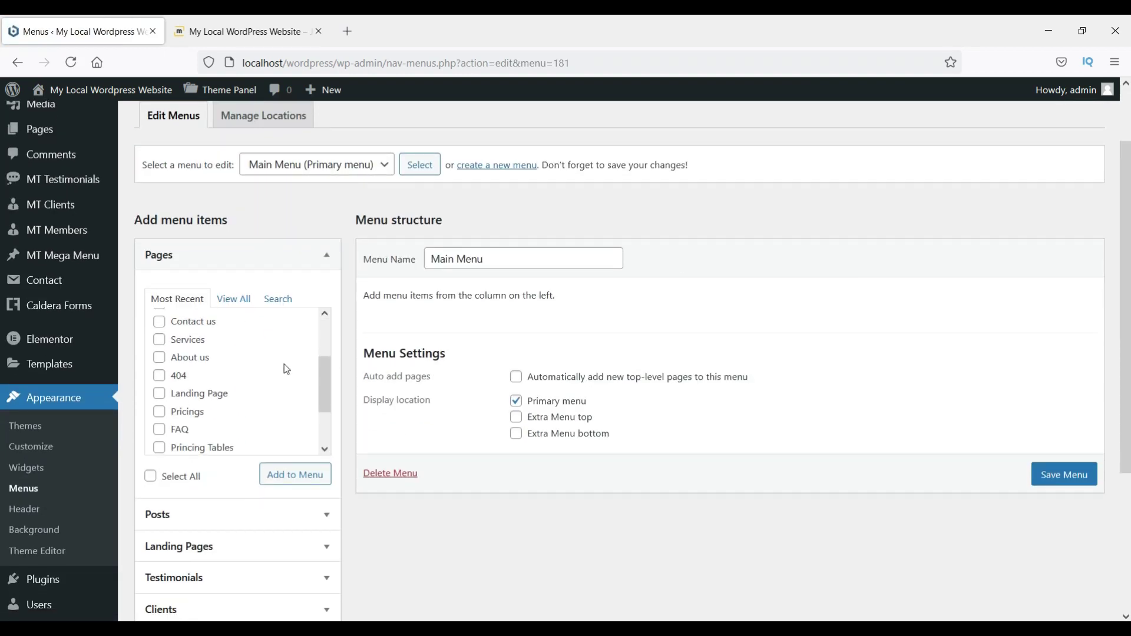
{"action": "scroll", "coordinate": [244, 418], "scroll_direction": "down", "scroll_amount": 3}
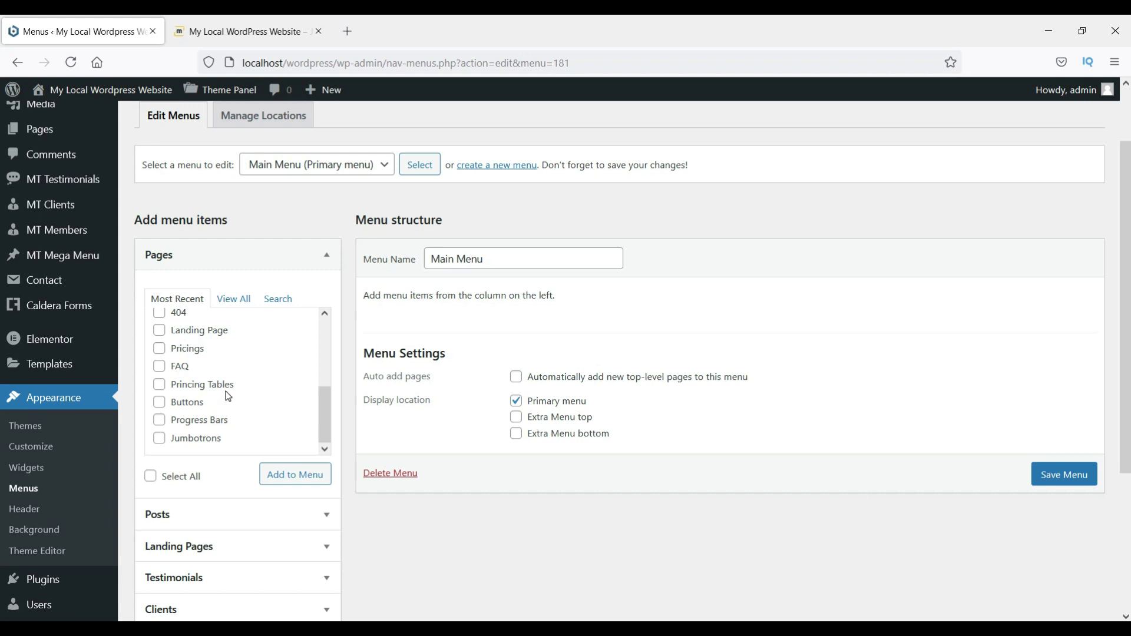
{"action": "scroll", "coordinate": [229, 396], "scroll_direction": "down", "scroll_amount": 3}
{"action": "left_click", "coordinate": [230, 144]}
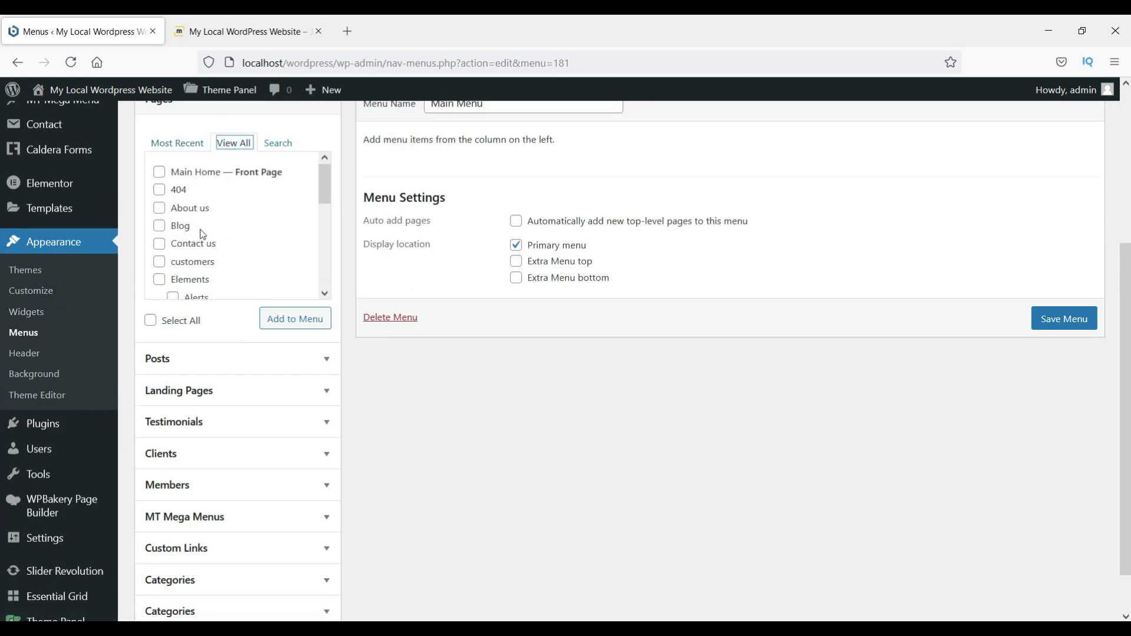
{"action": "scroll", "coordinate": [203, 234], "scroll_direction": "down", "scroll_amount": 3}
{"action": "scroll", "coordinate": [202, 234], "scroll_direction": "up", "scroll_amount": 3}
{"action": "left_click", "coordinate": [158, 174]}
{"action": "left_click", "coordinate": [157, 174]}
{"action": "left_click", "coordinate": [159, 210]}
{"action": "left_click", "coordinate": [160, 244]}
- Tick FAQ, Pricings and Services, and add all ticked pages to the Main Menu
{"action": "scroll", "coordinate": [172, 207], "scroll_direction": "down", "scroll_amount": 2}
{"action": "scroll", "coordinate": [176, 221], "scroll_direction": "down", "scroll_amount": 3}
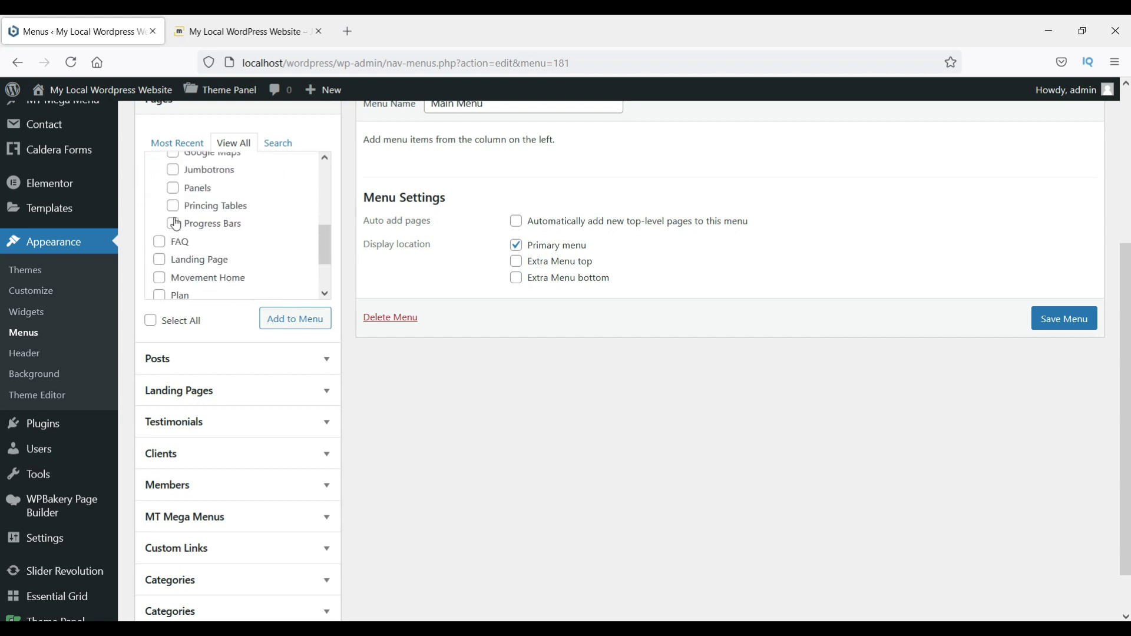
{"action": "left_click", "coordinate": [159, 192]}
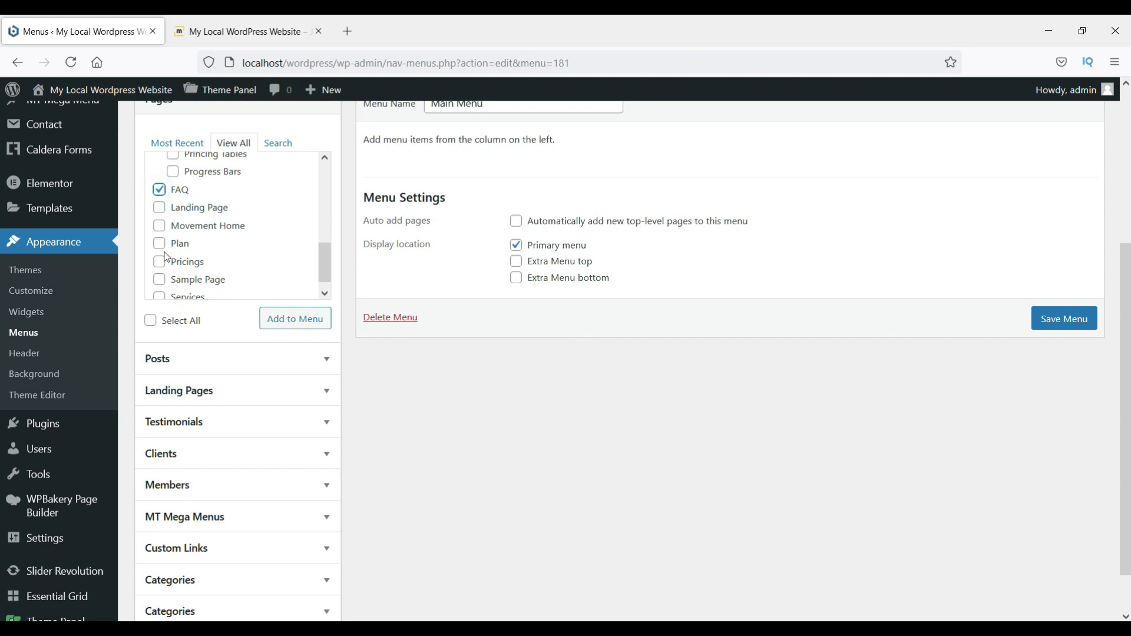
{"action": "left_click", "coordinate": [159, 262]}
{"action": "scroll", "coordinate": [207, 257], "scroll_direction": "down", "scroll_amount": 1}
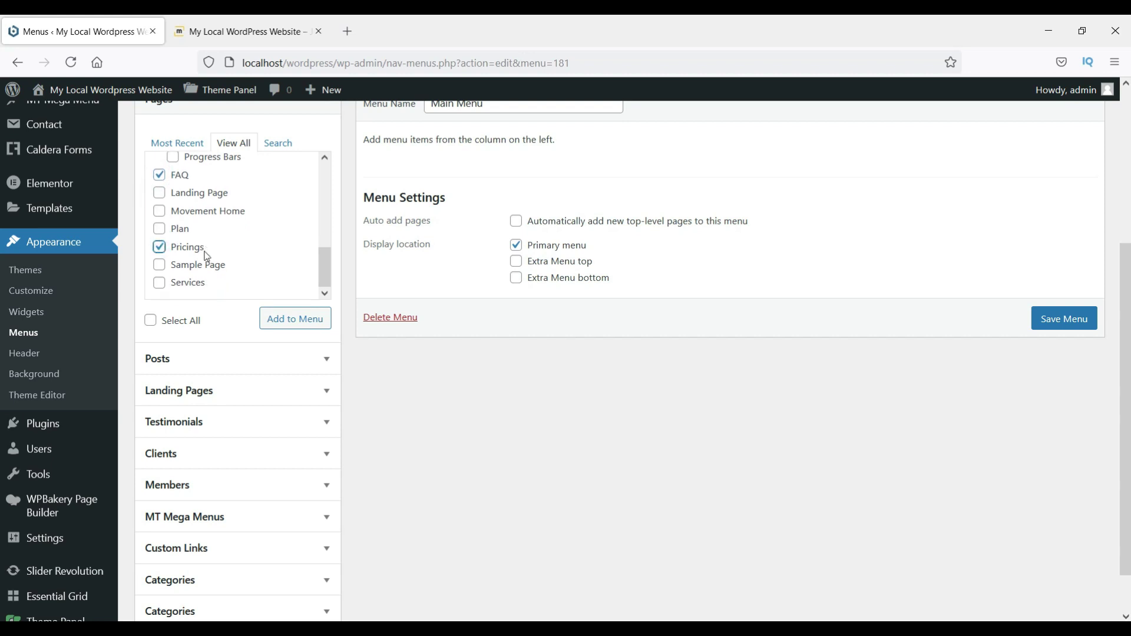
{"action": "left_click", "coordinate": [160, 284]}
{"action": "left_click", "coordinate": [291, 318]}
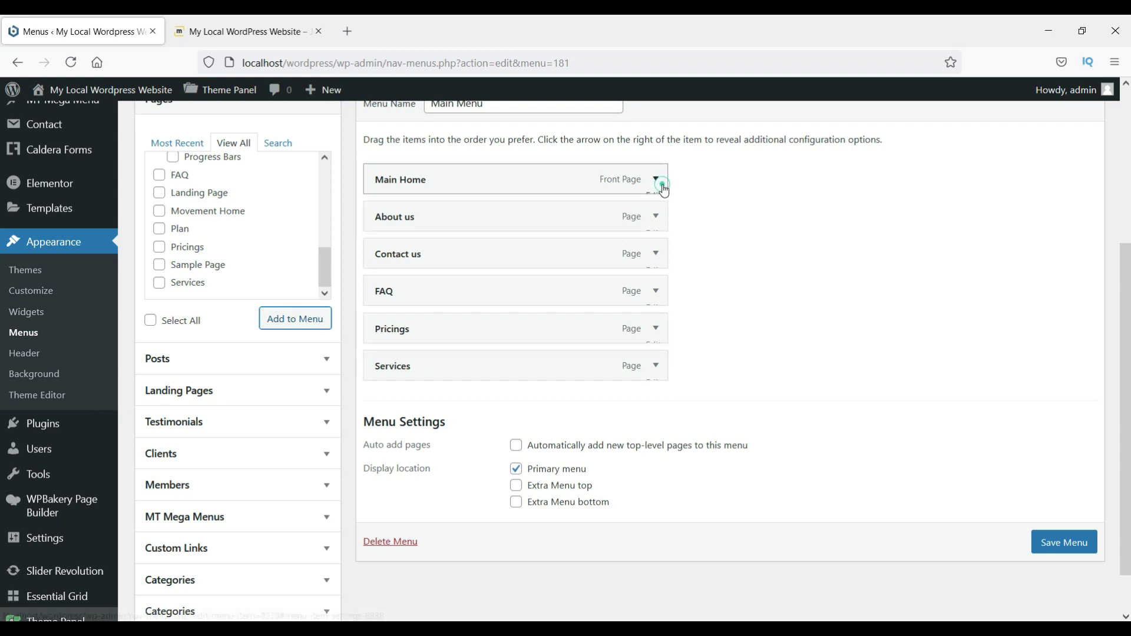
- Rename the Main Home menu item to 'Home' and save the Main Menu
{"action": "left_click", "coordinate": [661, 182]}
{"action": "left_click_drag", "start_coordinate": [405, 230], "coordinate": [350, 222]}
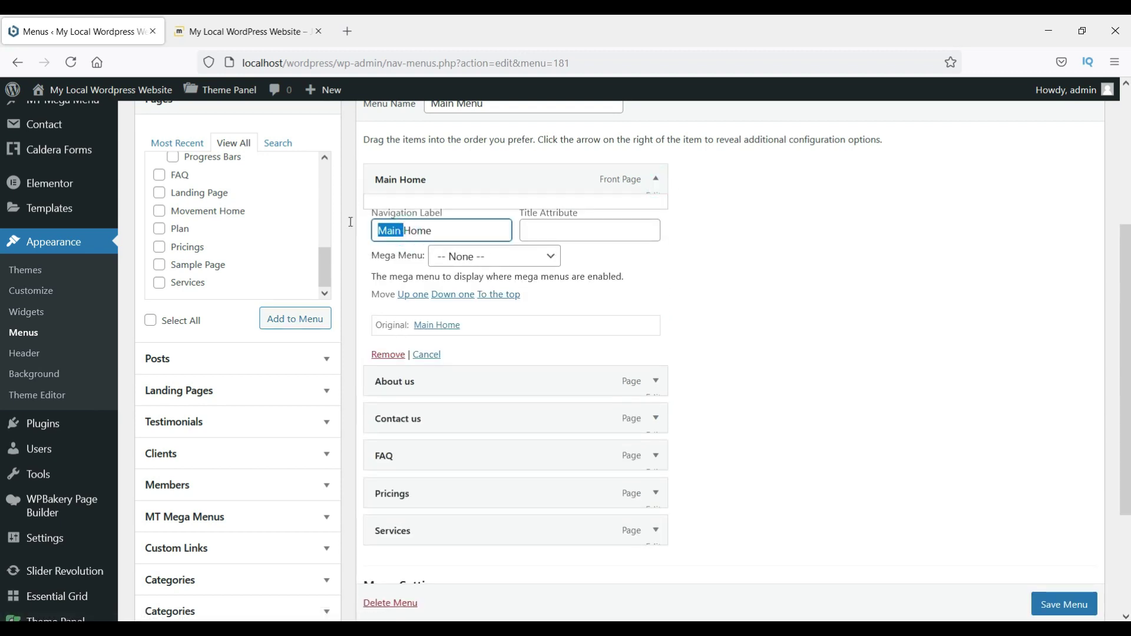
{"action": "key", "text": "BackSpace"}
{"action": "scroll", "coordinate": [919, 371], "scroll_direction": "down", "scroll_amount": 3}
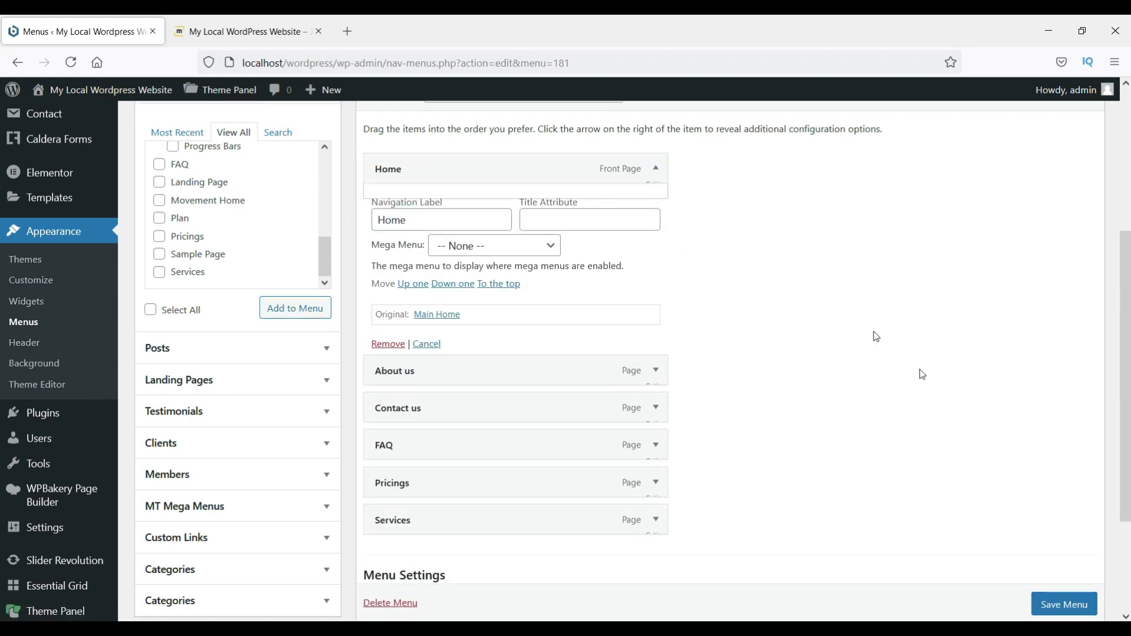
{"action": "left_click", "coordinate": [1051, 553]}
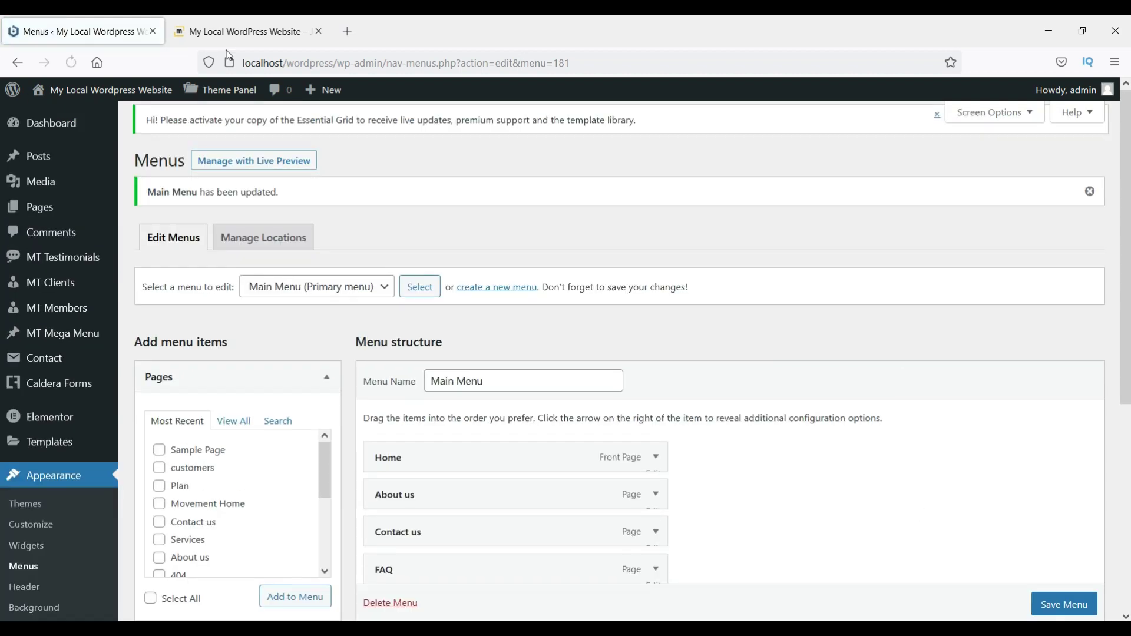
- Reload the live site so its navigation bar shows the six new menu links
{"action": "left_click", "coordinate": [241, 31]}
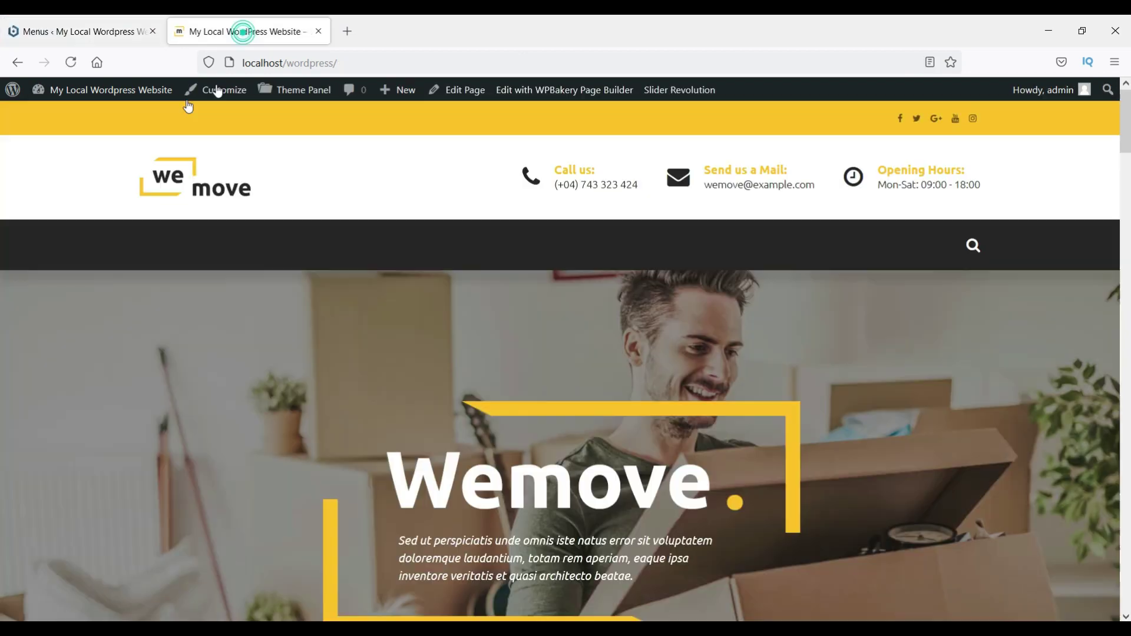
{"action": "left_click", "coordinate": [70, 63]}
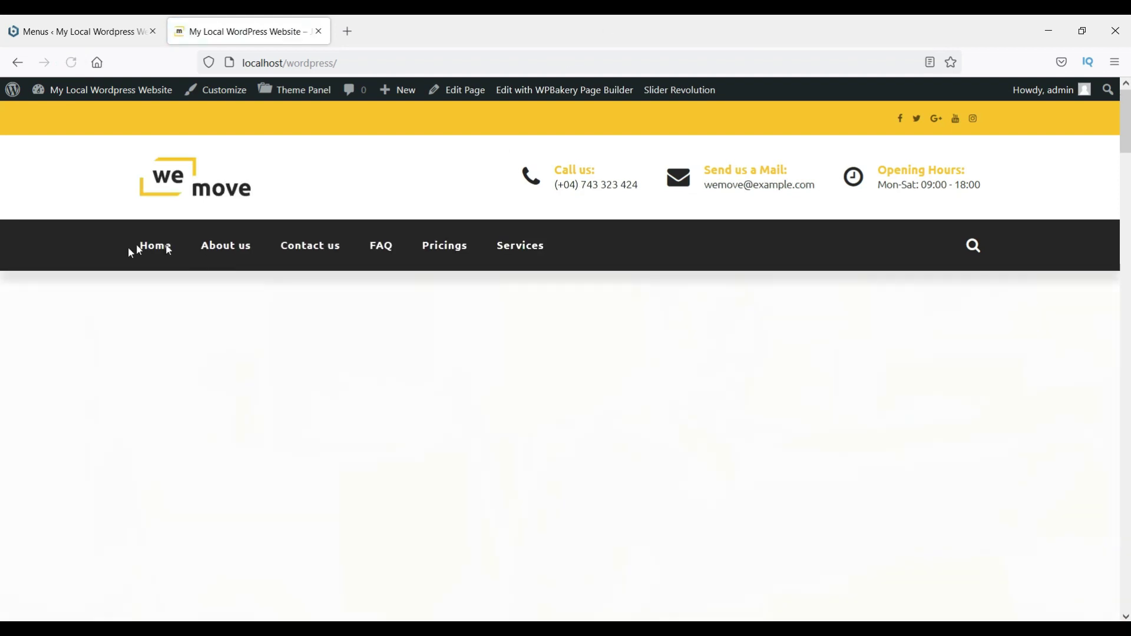
{"action": "scroll", "coordinate": [464, 276], "scroll_direction": "down", "scroll_amount": 5}
{"action": "scroll", "coordinate": [464, 276], "scroll_direction": "down", "scroll_amount": 5}
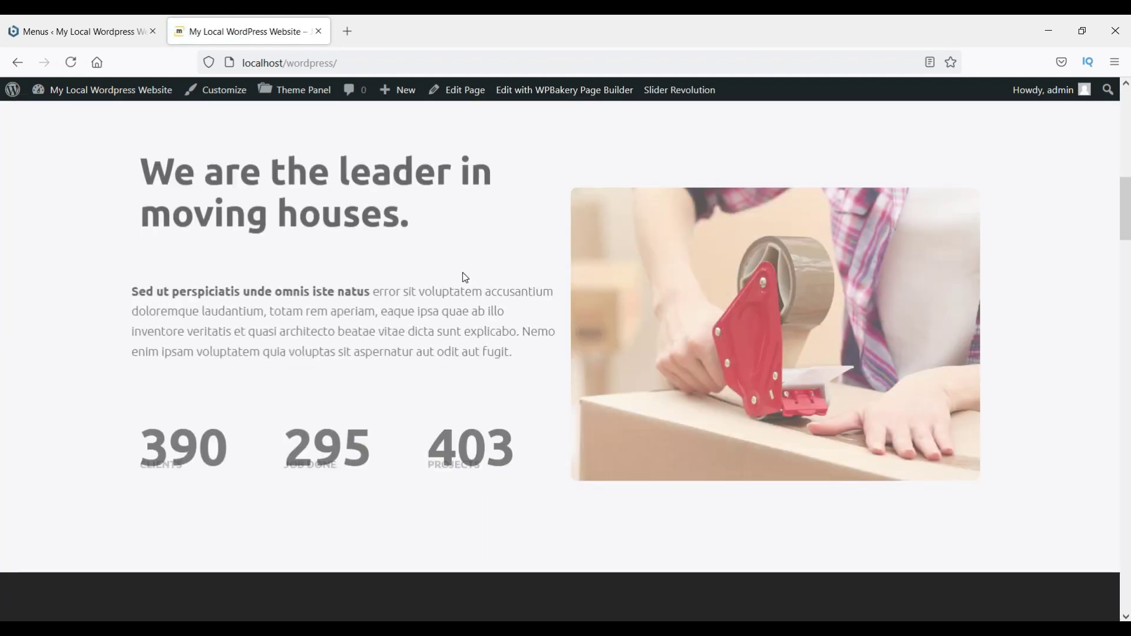
{"action": "scroll", "coordinate": [464, 277], "scroll_direction": "up", "scroll_amount": 10}
- Open the Contact us page from the menu, look it over, then choose Edit Page
{"action": "left_click", "coordinate": [305, 254]}
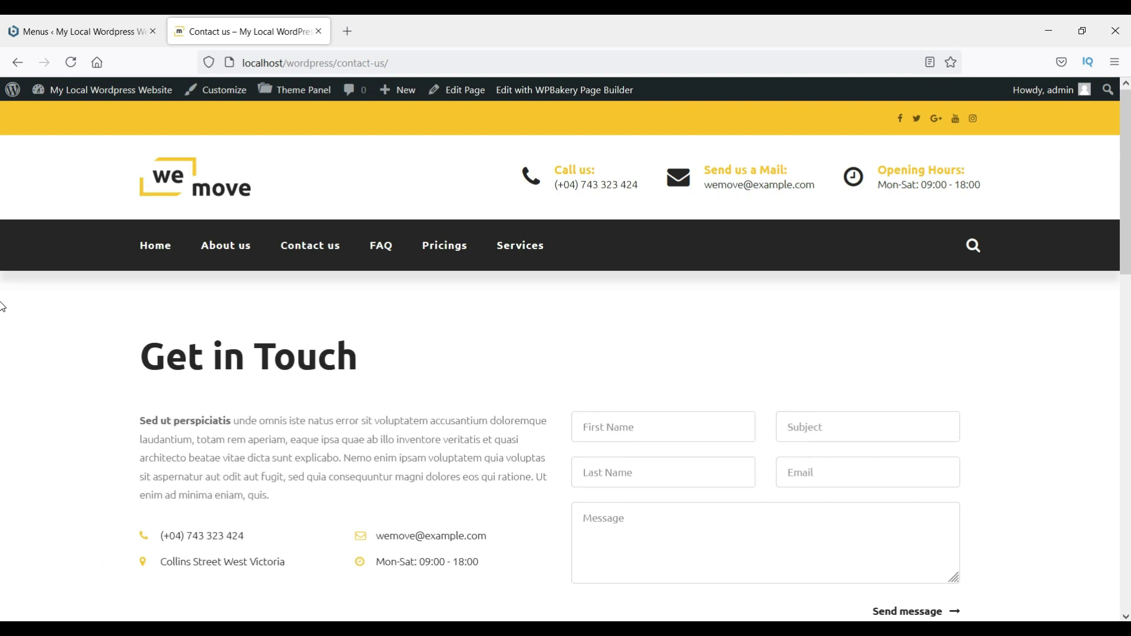
{"action": "scroll", "coordinate": [3, 307], "scroll_direction": "down", "scroll_amount": 3}
{"action": "scroll", "coordinate": [271, 212], "scroll_direction": "down", "scroll_amount": 13}
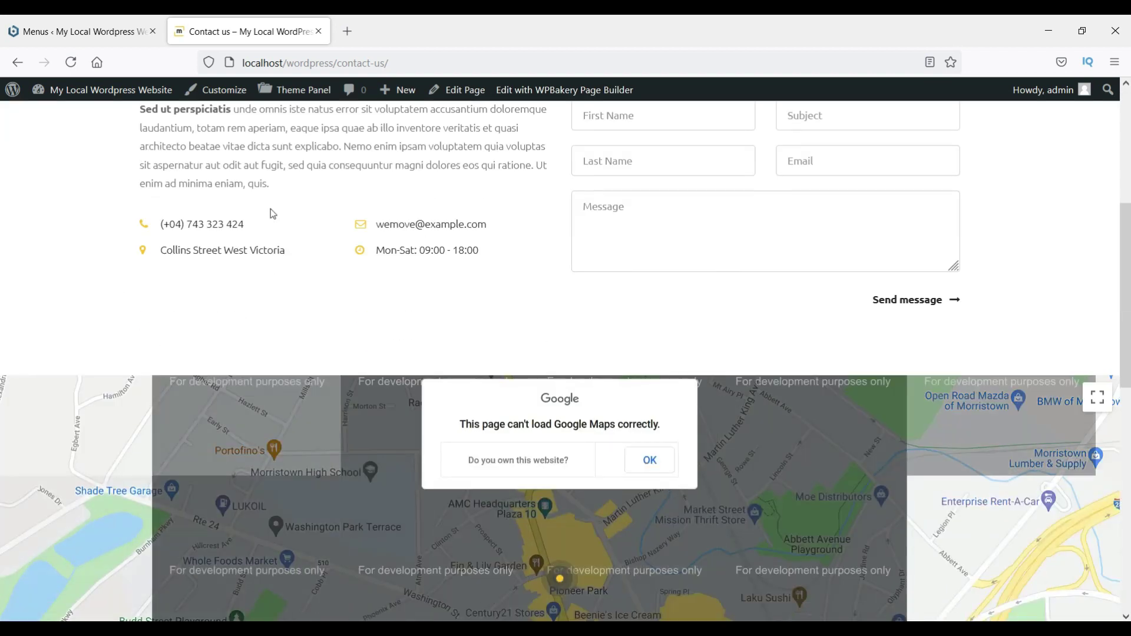
{"action": "scroll", "coordinate": [2, 250], "scroll_direction": "up", "scroll_amount": 9}
{"action": "scroll", "coordinate": [2, 250], "scroll_direction": "up", "scroll_amount": 6}
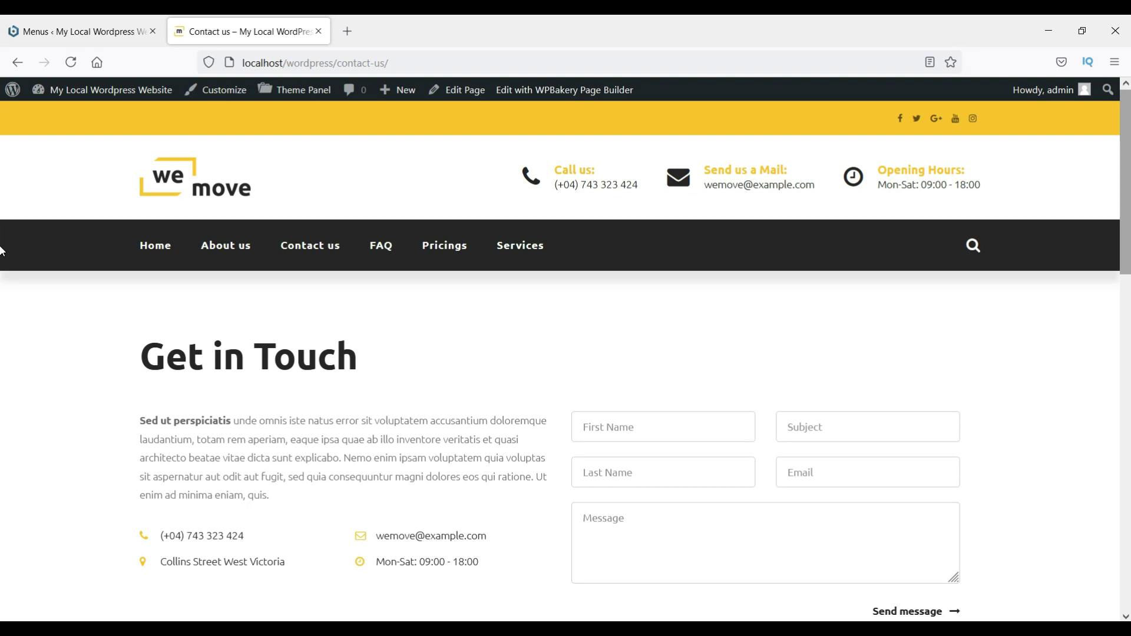
{"action": "scroll", "coordinate": [3, 251], "scroll_direction": "down", "scroll_amount": 3}
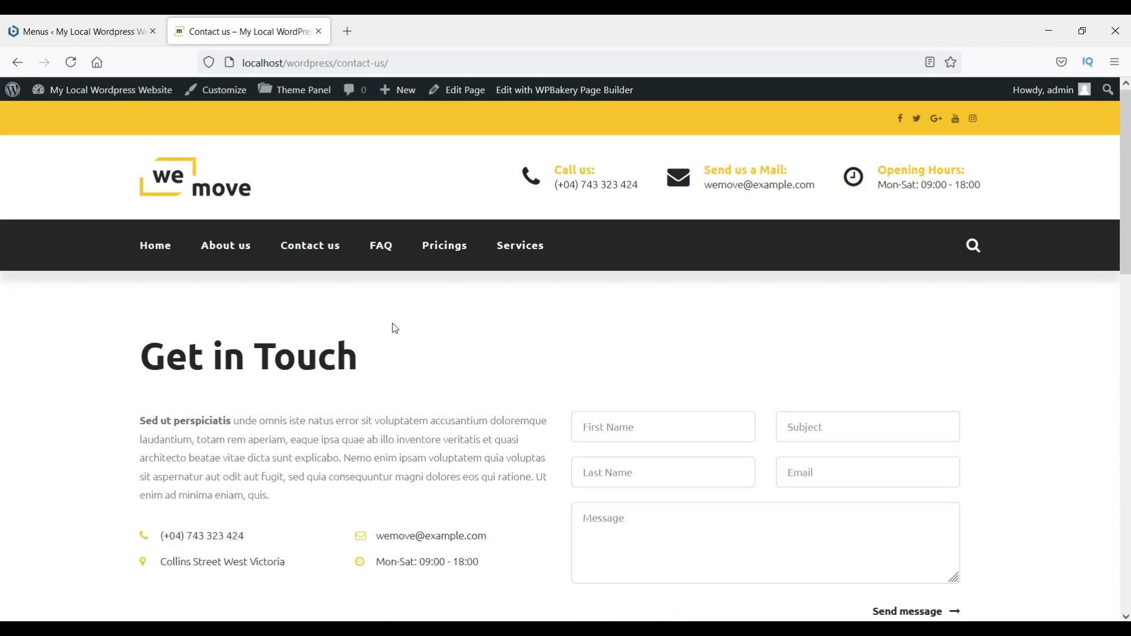
{"action": "scroll", "coordinate": [354, 345], "scroll_direction": "up", "scroll_amount": 3}
{"action": "left_click", "coordinate": [460, 91]}
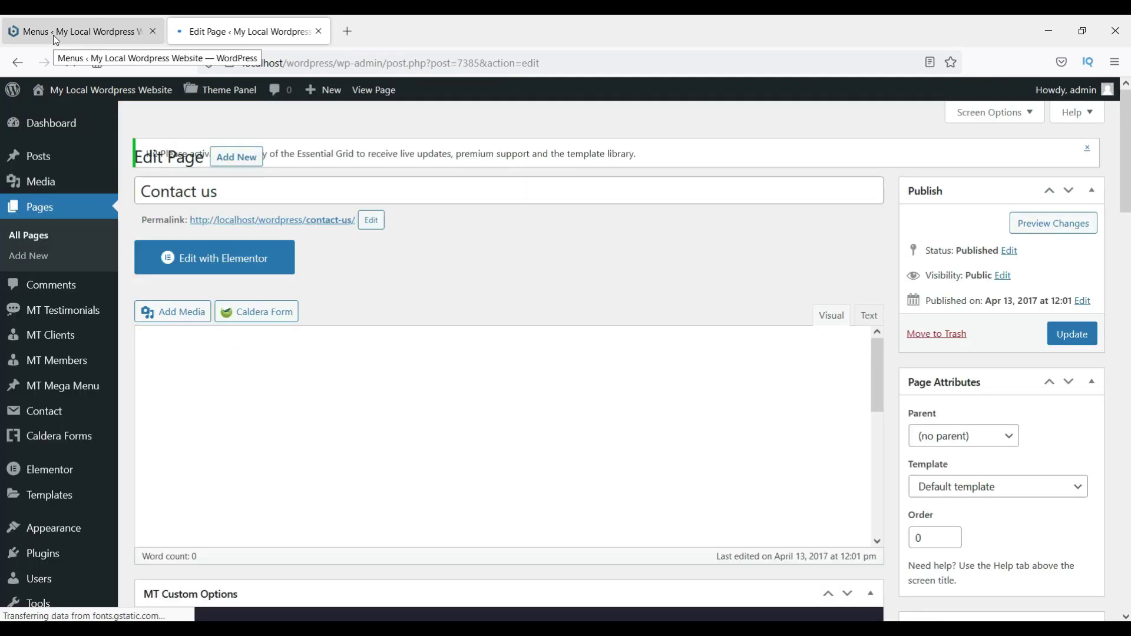
- Switch the Contact us page to Classic Mode, then back to the WPBakery Backend Editor
{"action": "scroll", "coordinate": [558, 166], "scroll_direction": "down", "scroll_amount": 2}
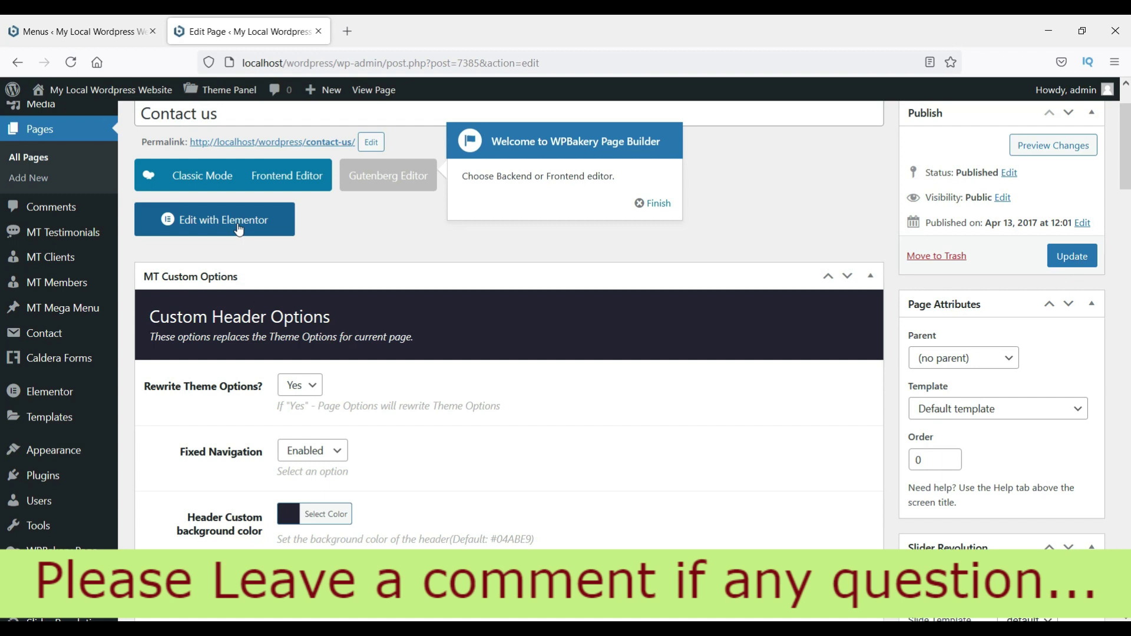
{"action": "left_click", "coordinate": [202, 176]}
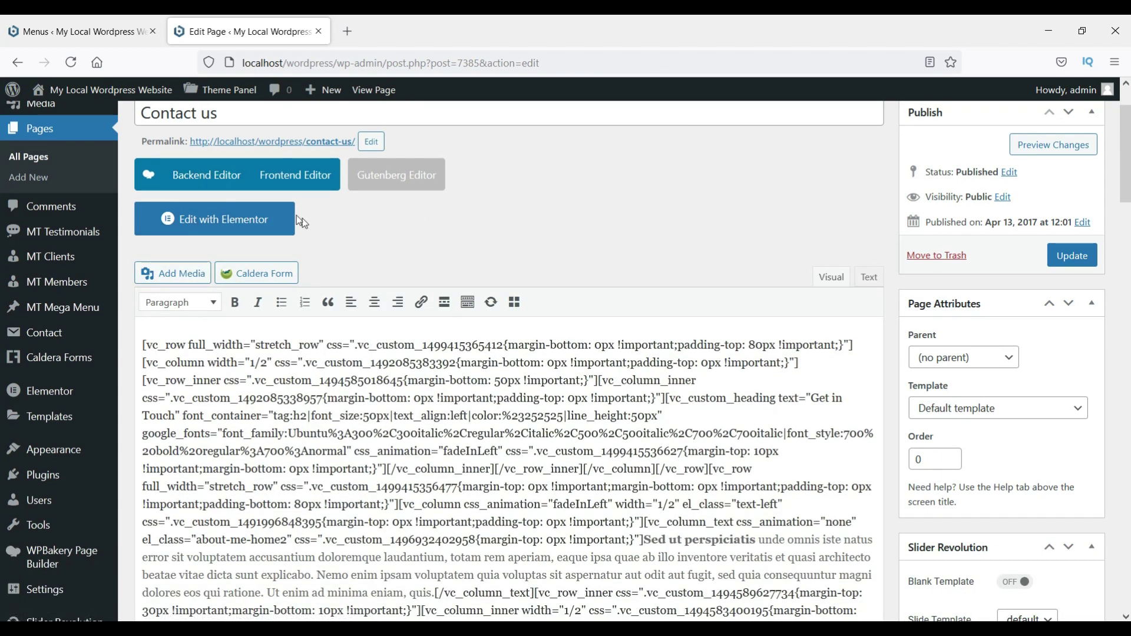
{"action": "left_click", "coordinate": [177, 176]}
{"action": "scroll", "coordinate": [517, 363], "scroll_direction": "down", "scroll_amount": 12}
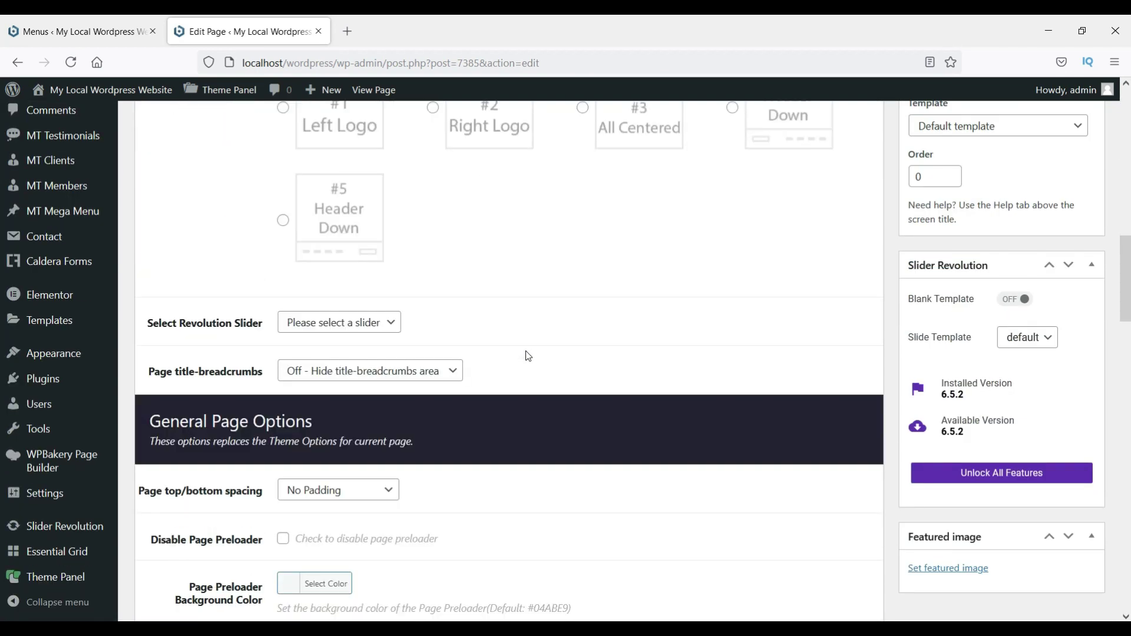
{"action": "scroll", "coordinate": [526, 352], "scroll_direction": "down", "scroll_amount": 15}
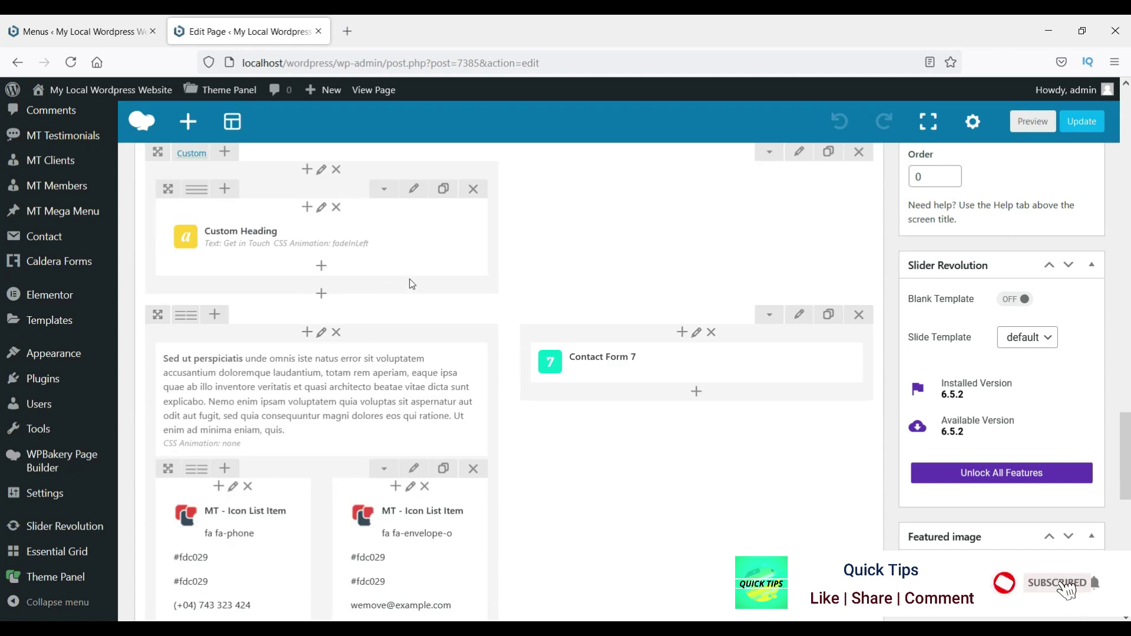
{"action": "scroll", "coordinate": [409, 278], "scroll_direction": "down", "scroll_amount": 5}
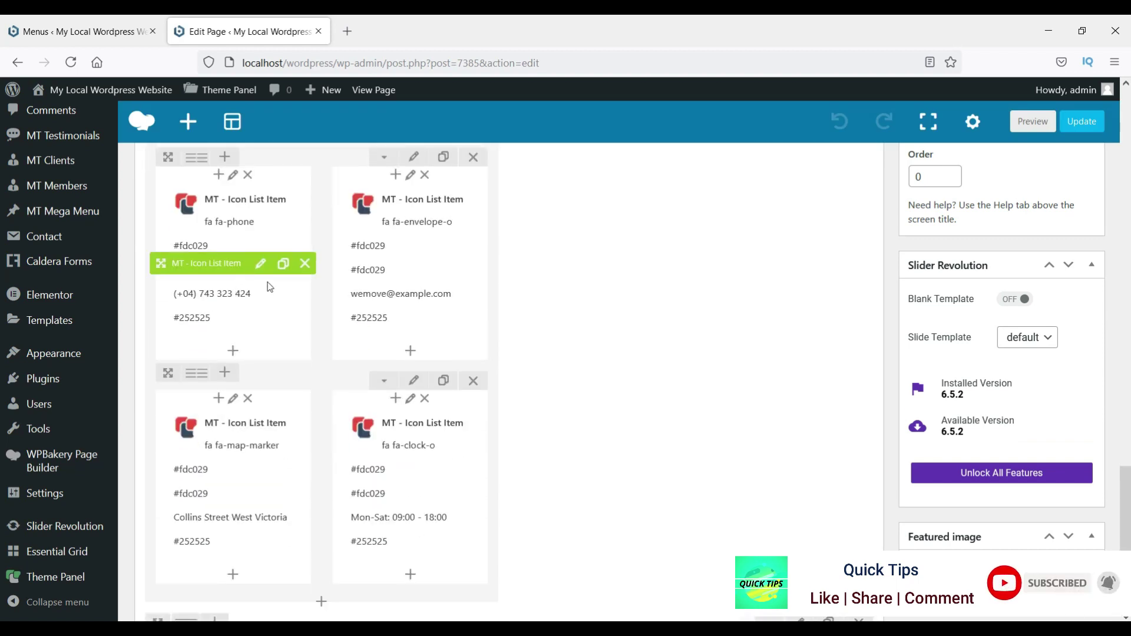
- Inspect the phone Icon List Item settings, close them unsaved, and return to the Menus screen
{"action": "left_click", "coordinate": [260, 266]}
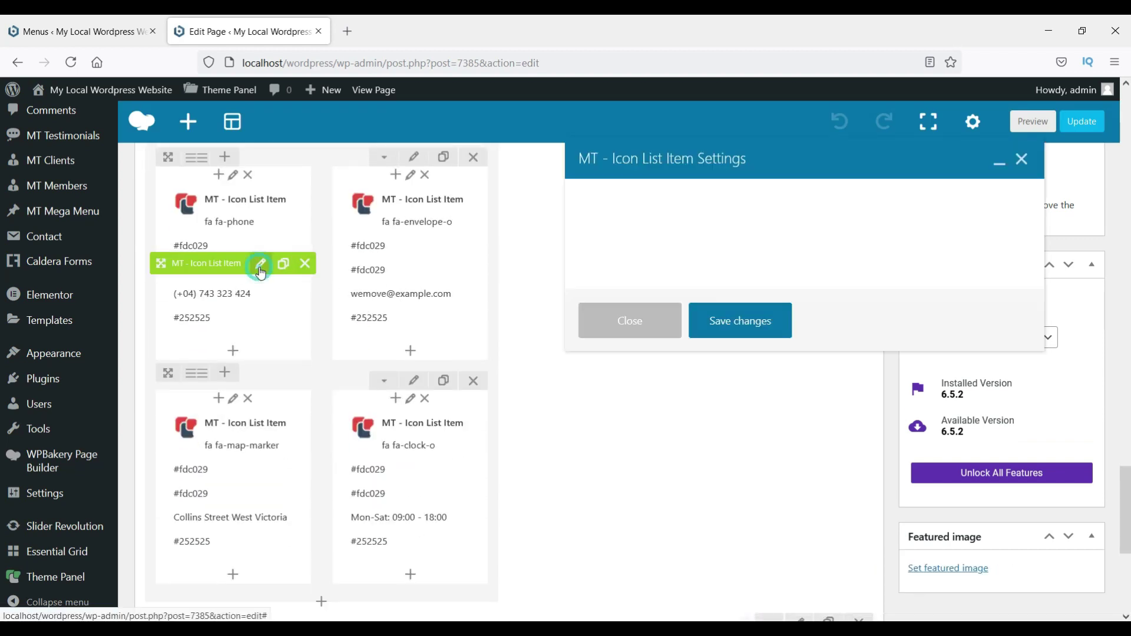
{"action": "scroll", "coordinate": [710, 368], "scroll_direction": "down", "scroll_amount": 2}
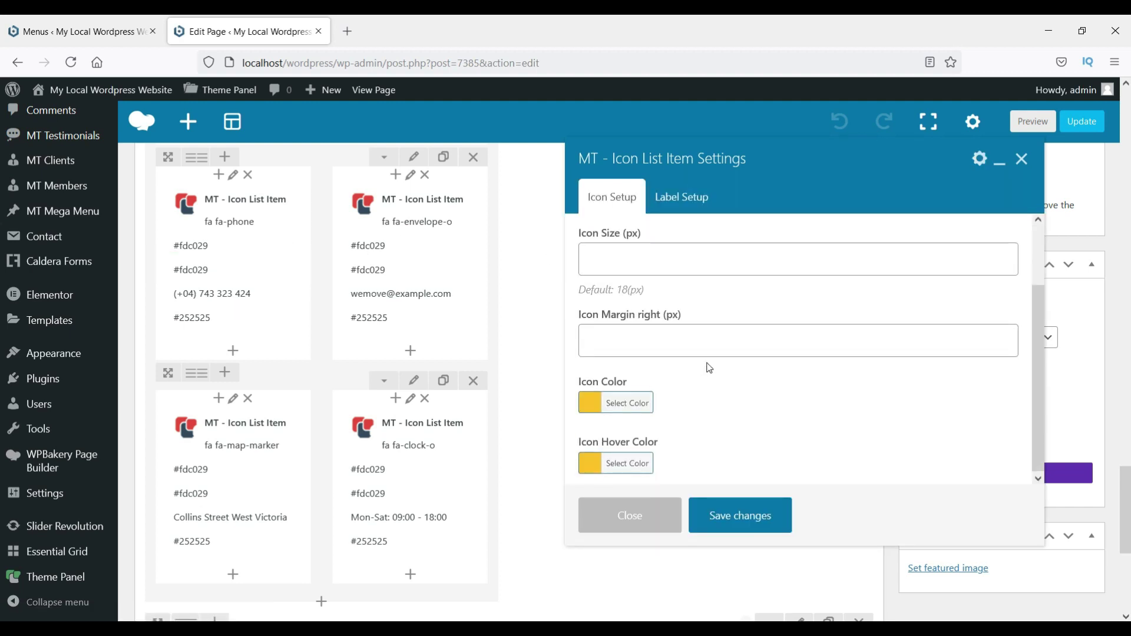
{"action": "scroll", "coordinate": [709, 368], "scroll_direction": "up", "scroll_amount": 1}
{"action": "left_click", "coordinate": [1022, 159]}
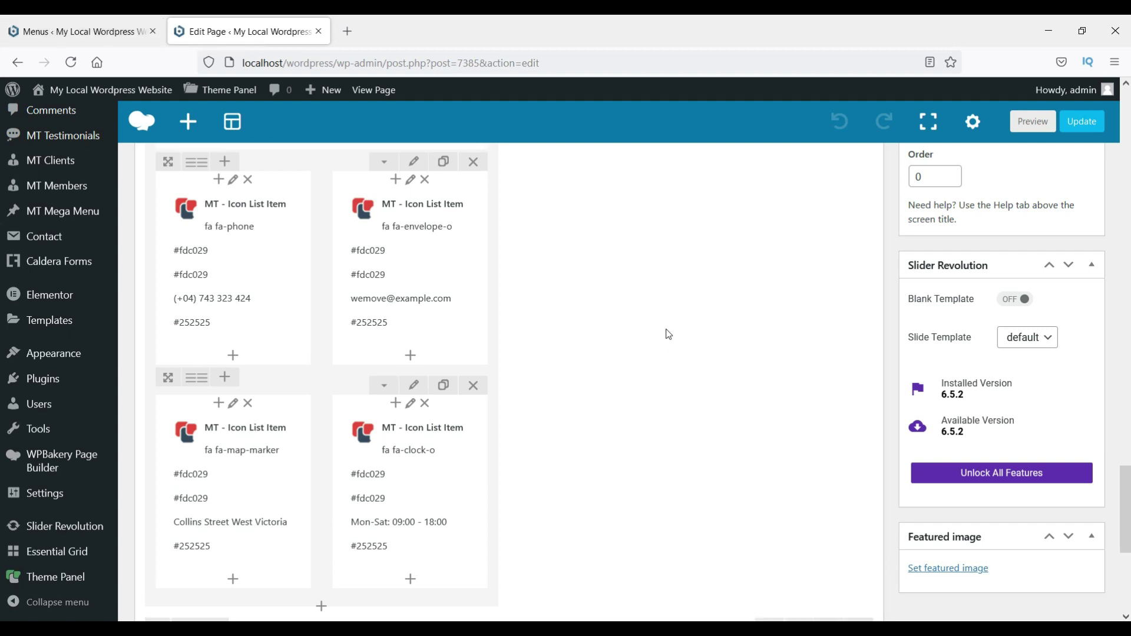
{"action": "scroll", "coordinate": [666, 330], "scroll_direction": "up", "scroll_amount": 10}
{"action": "scroll", "coordinate": [666, 331], "scroll_direction": "down", "scroll_amount": 10}
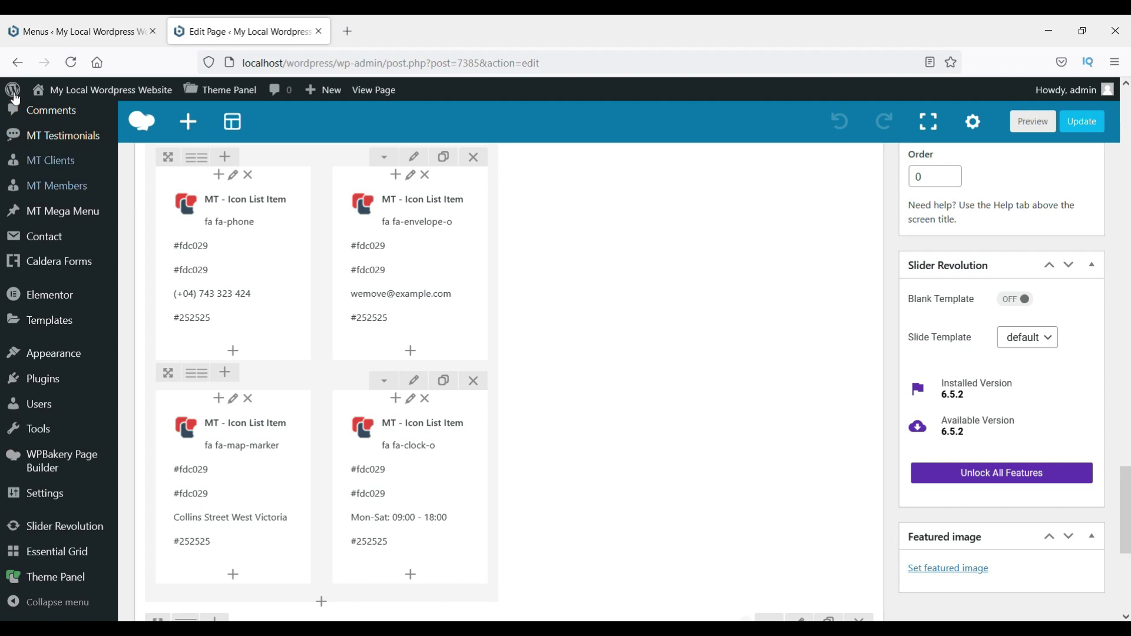
{"action": "left_click", "coordinate": [49, 33]}
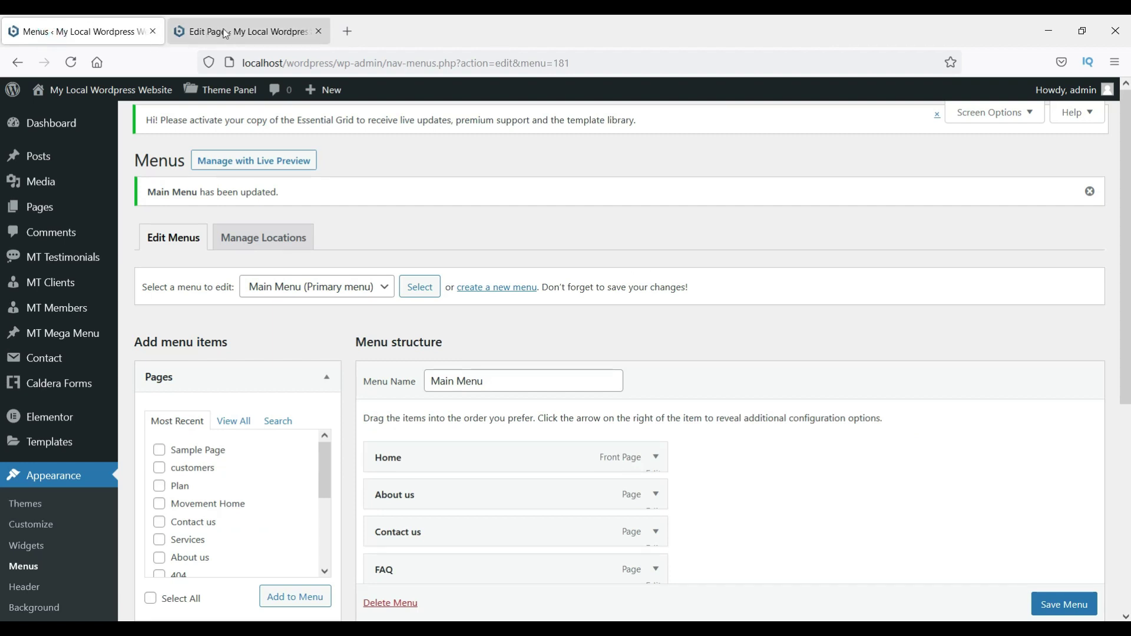
- Open the WeMoveWP Theme Panel's General Settings
{"action": "left_click", "coordinate": [242, 31]}
{"action": "left_click", "coordinate": [89, 31]}
{"action": "scroll", "coordinate": [48, 209], "scroll_direction": "down", "scroll_amount": 4}
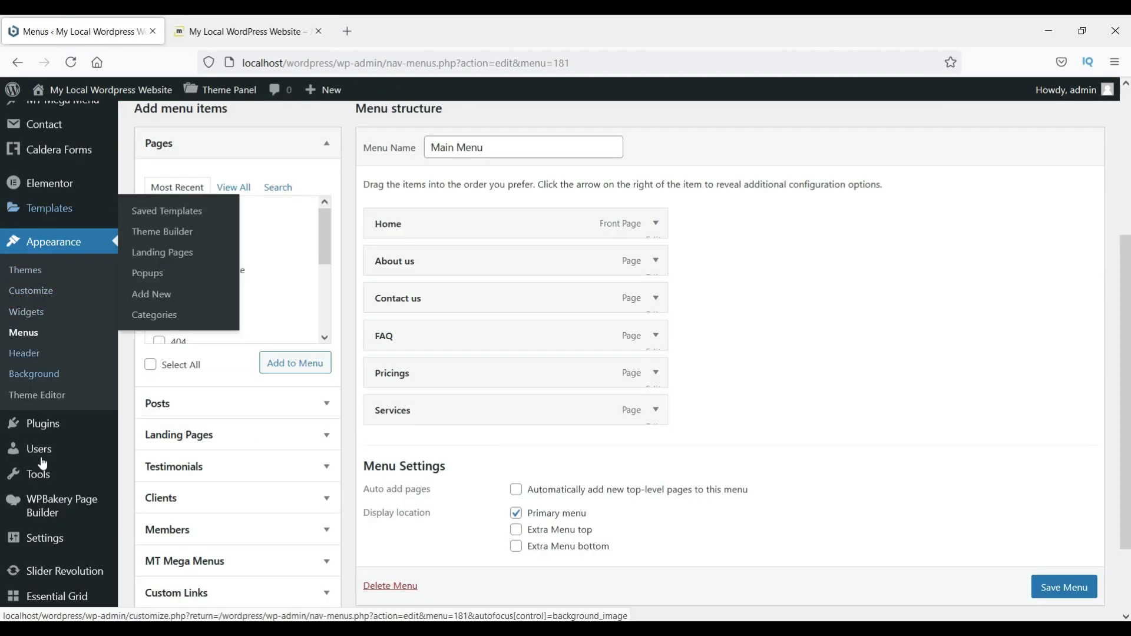
{"action": "scroll", "coordinate": [42, 471], "scroll_direction": "down", "scroll_amount": 2}
{"action": "mouse_move", "coordinate": [52, 585]}
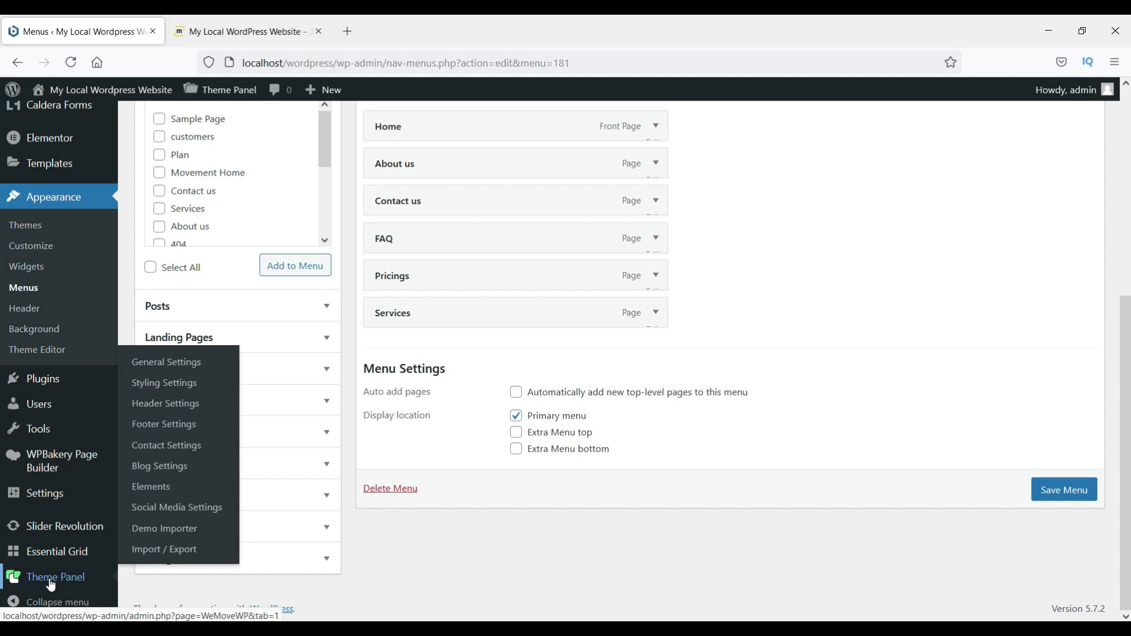
{"action": "left_click", "coordinate": [170, 363]}
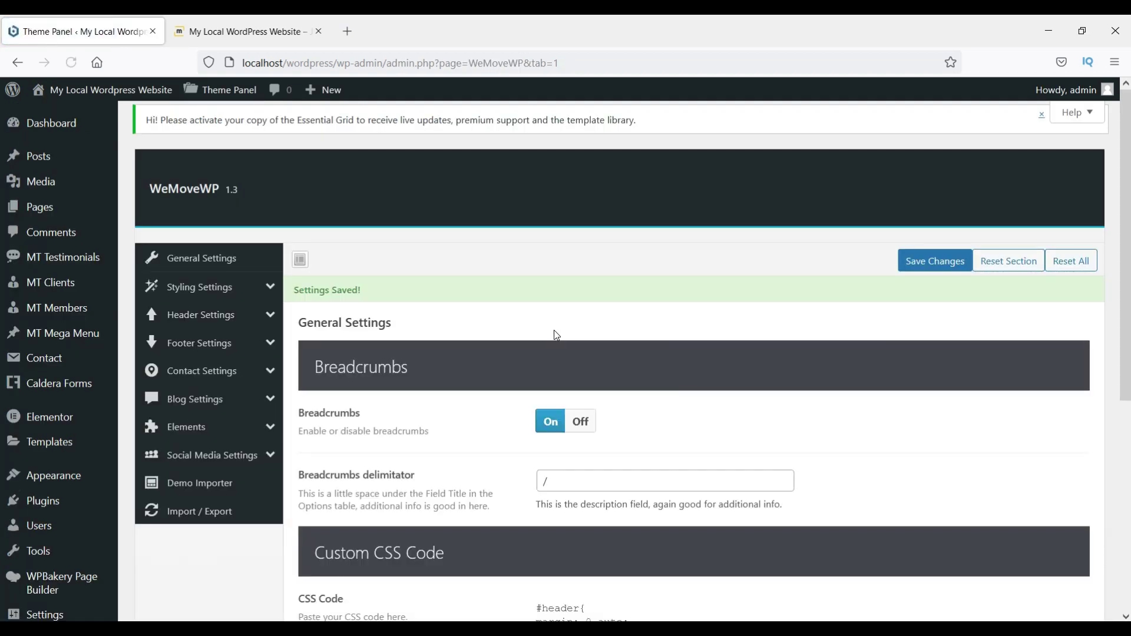
- View Styling Settings > Header Settings, showing header layout 1 and sticky navigation disabled
{"action": "scroll", "coordinate": [555, 335], "scroll_direction": "down", "scroll_amount": 5}
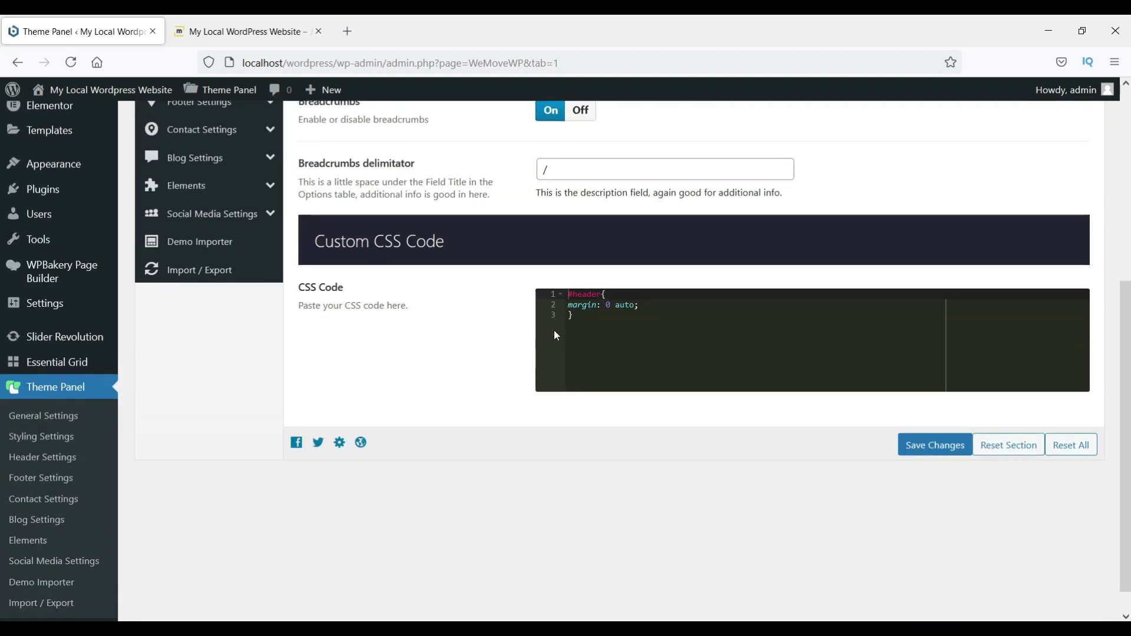
{"action": "scroll", "coordinate": [386, 361], "scroll_direction": "up", "scroll_amount": 5}
{"action": "left_click", "coordinate": [180, 361]}
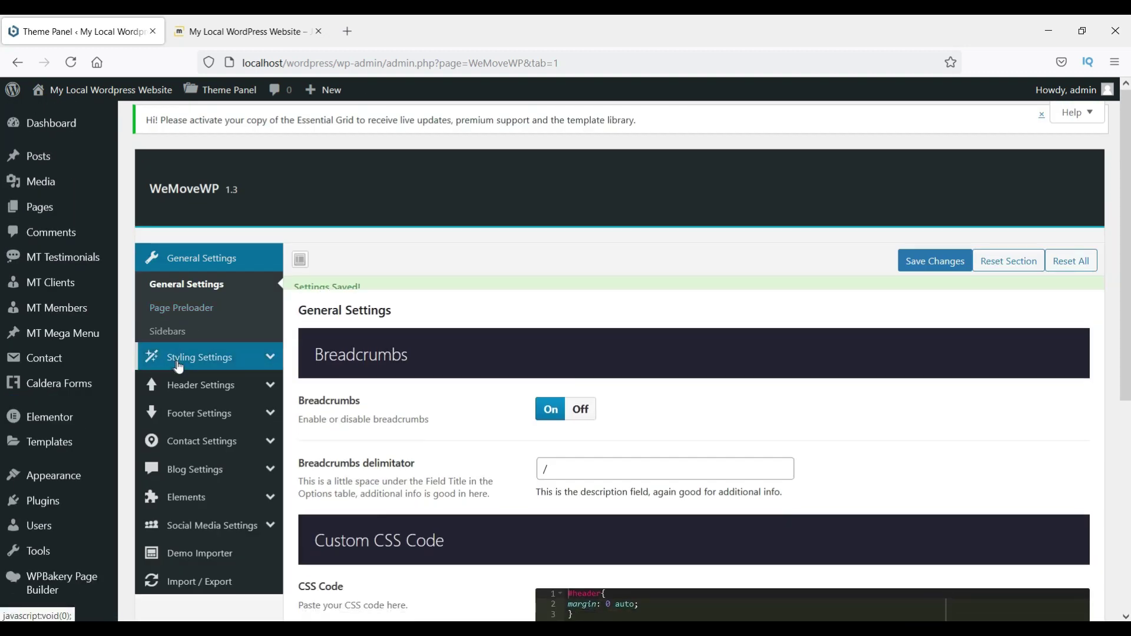
{"action": "left_click", "coordinate": [200, 410]}
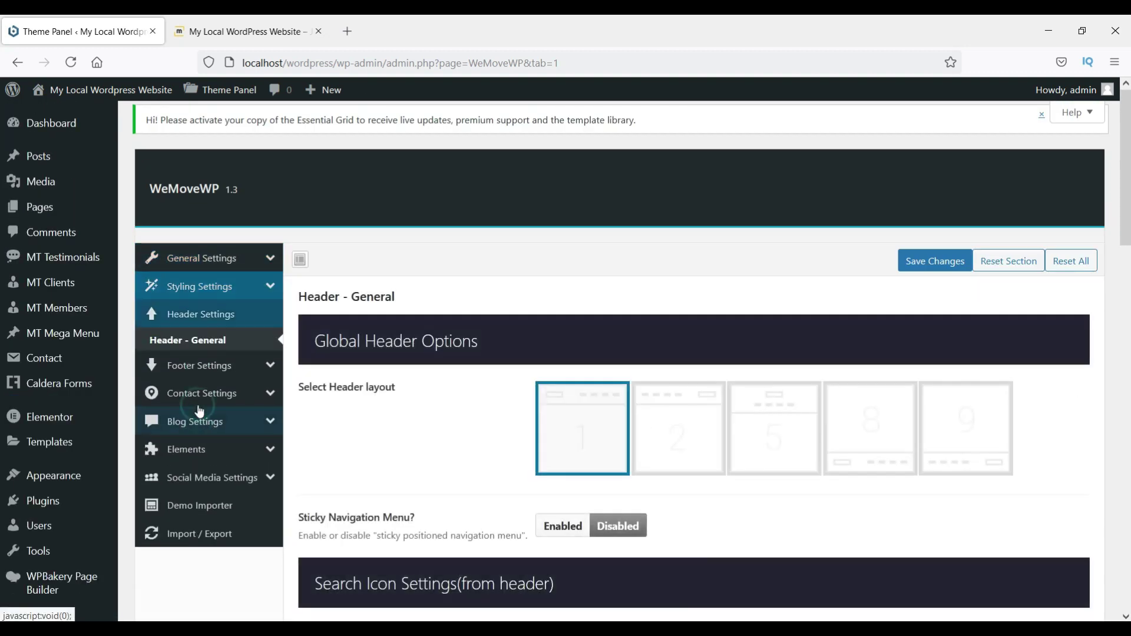
{"action": "scroll", "coordinate": [683, 412], "scroll_direction": "down", "scroll_amount": 3}
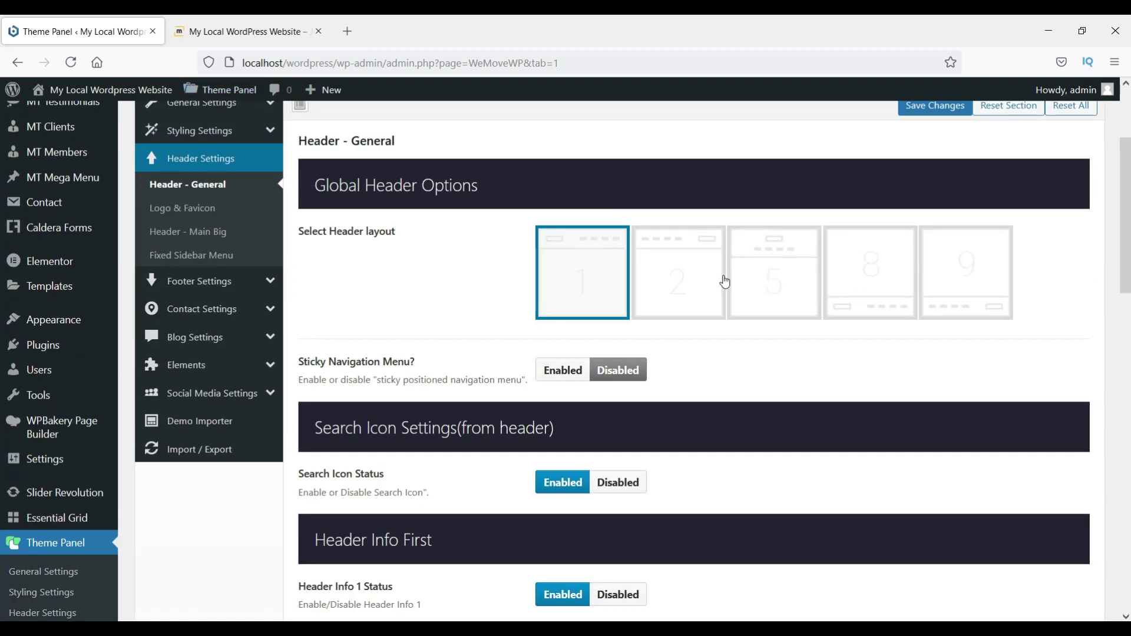
{"action": "scroll", "coordinate": [700, 248], "scroll_direction": "down", "scroll_amount": 2}
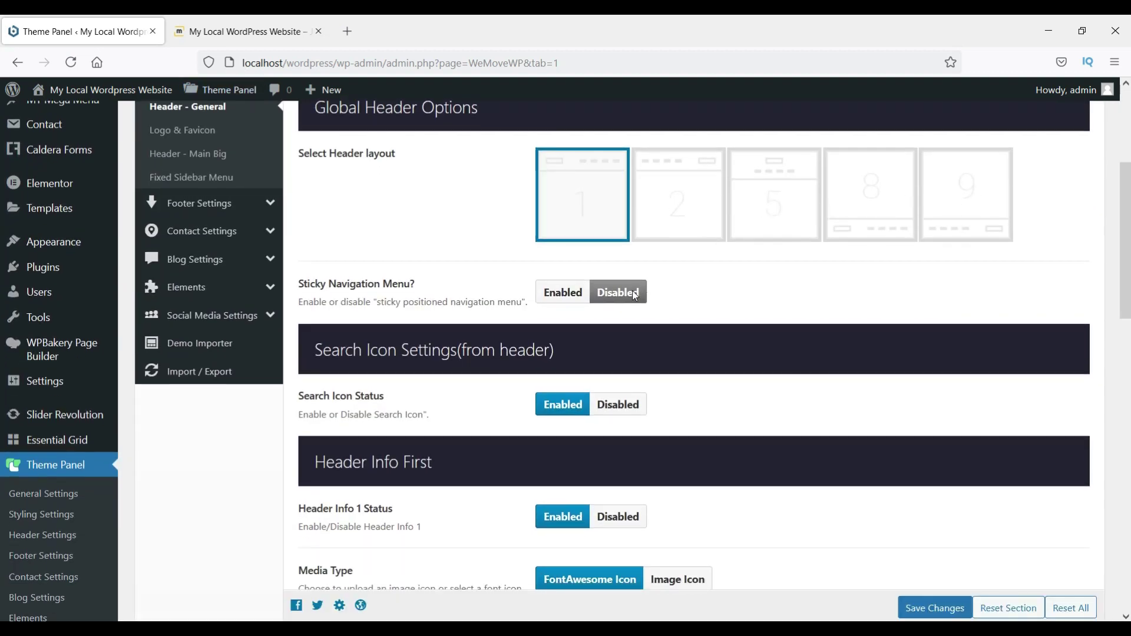
{"action": "scroll", "coordinate": [635, 296], "scroll_direction": "down", "scroll_amount": 5}
{"action": "scroll", "coordinate": [371, 298], "scroll_direction": "up", "scroll_amount": 9}
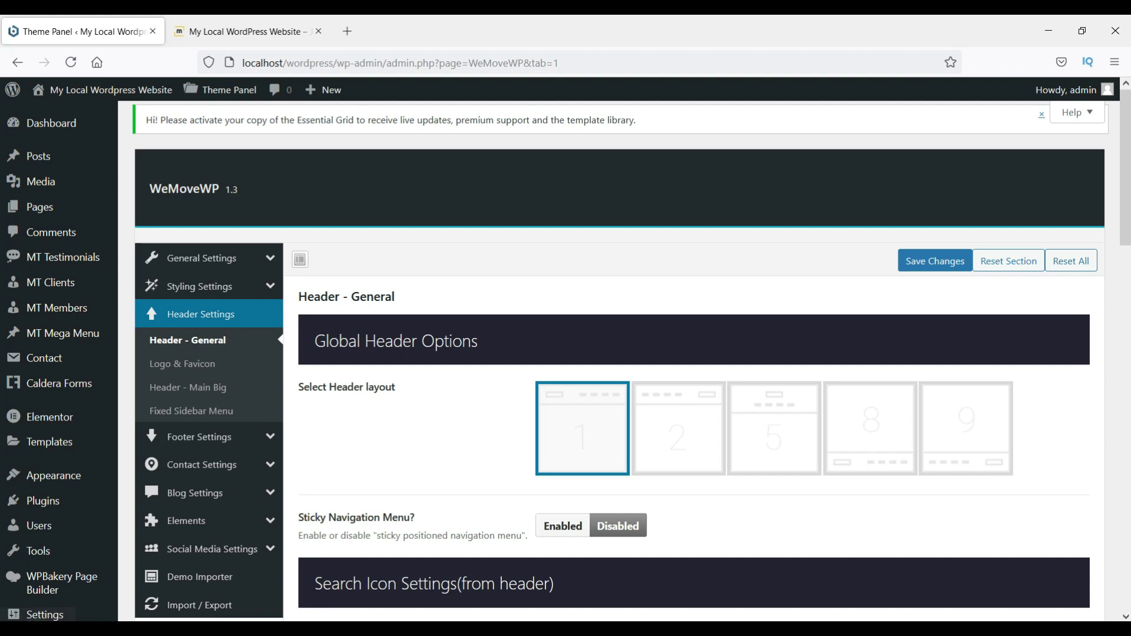
- Search the theme directory for 'astra' via Appearance > Themes > Add New
{"action": "mouse_move", "coordinate": [75, 479]}
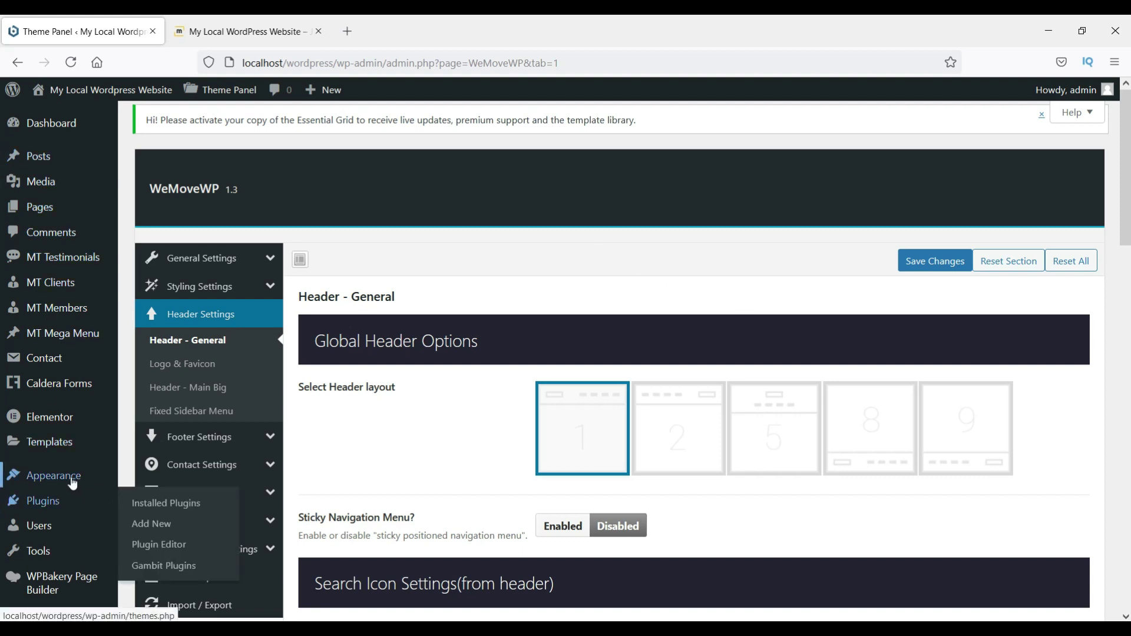
{"action": "left_click", "coordinate": [147, 457]}
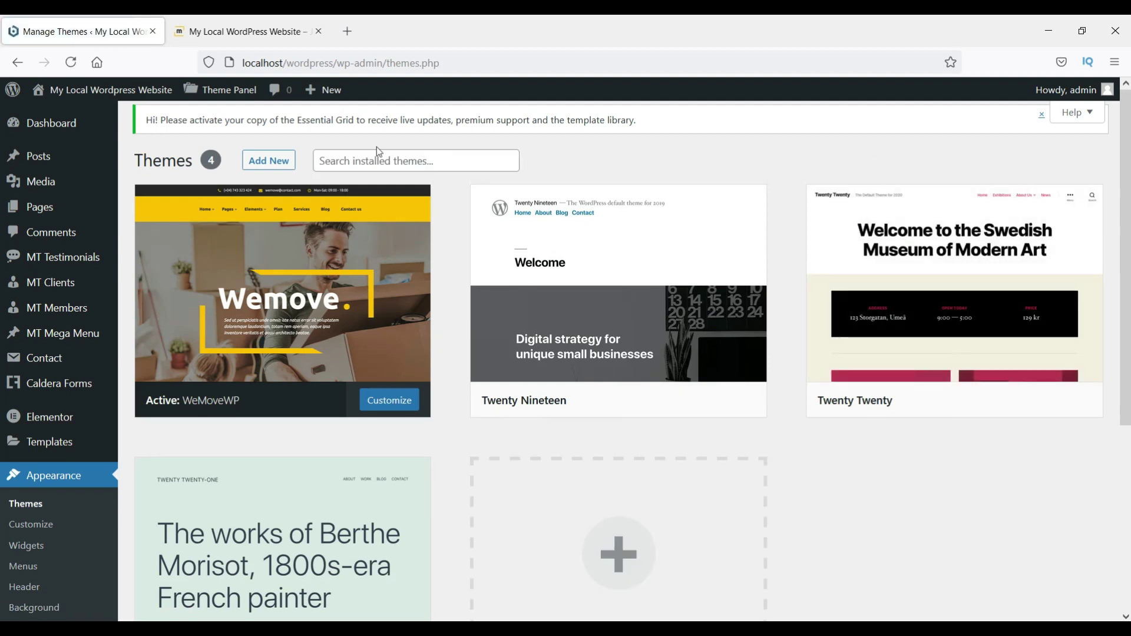
{"action": "left_click", "coordinate": [266, 160]}
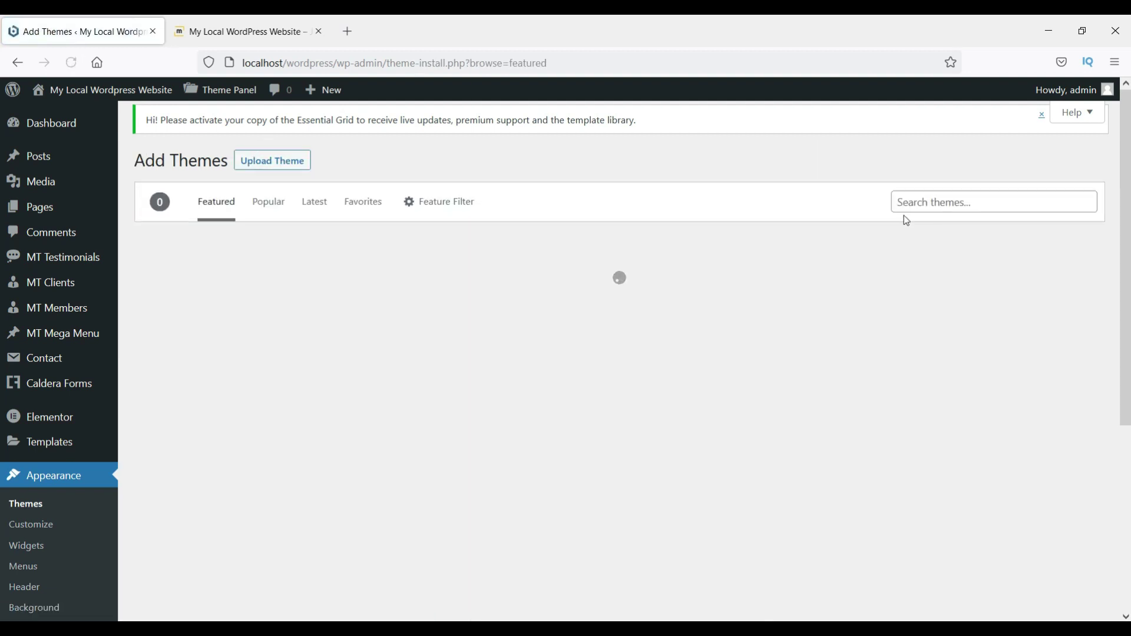
{"action": "left_click", "coordinate": [938, 206]}
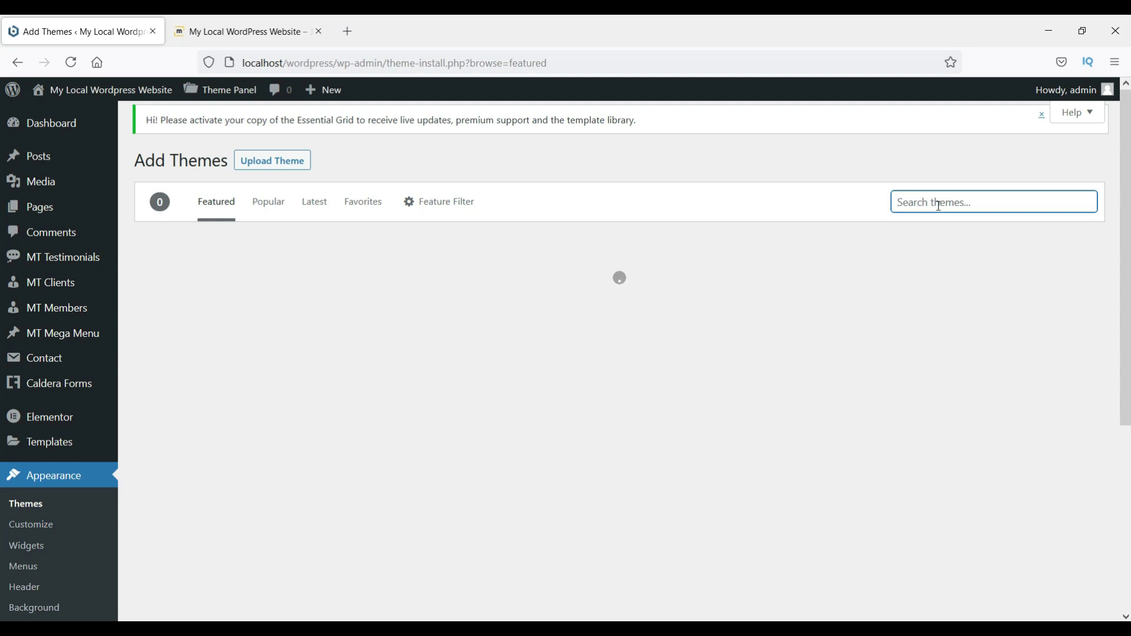
{"action": "type", "text": "astra"}
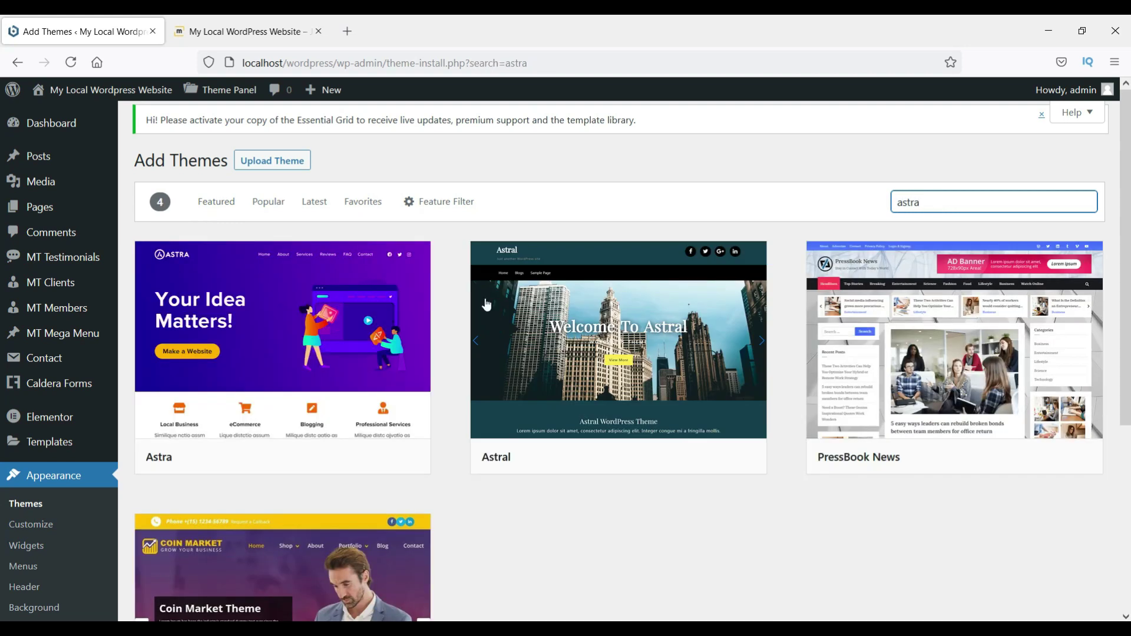
{"action": "mouse_move", "coordinate": [270, 344]}
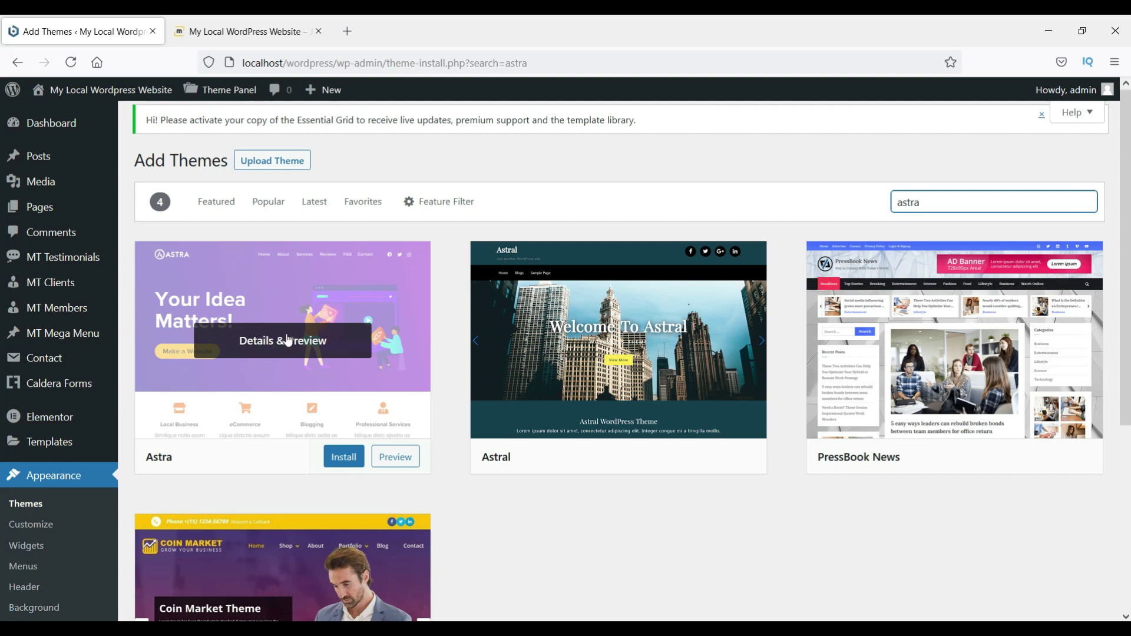